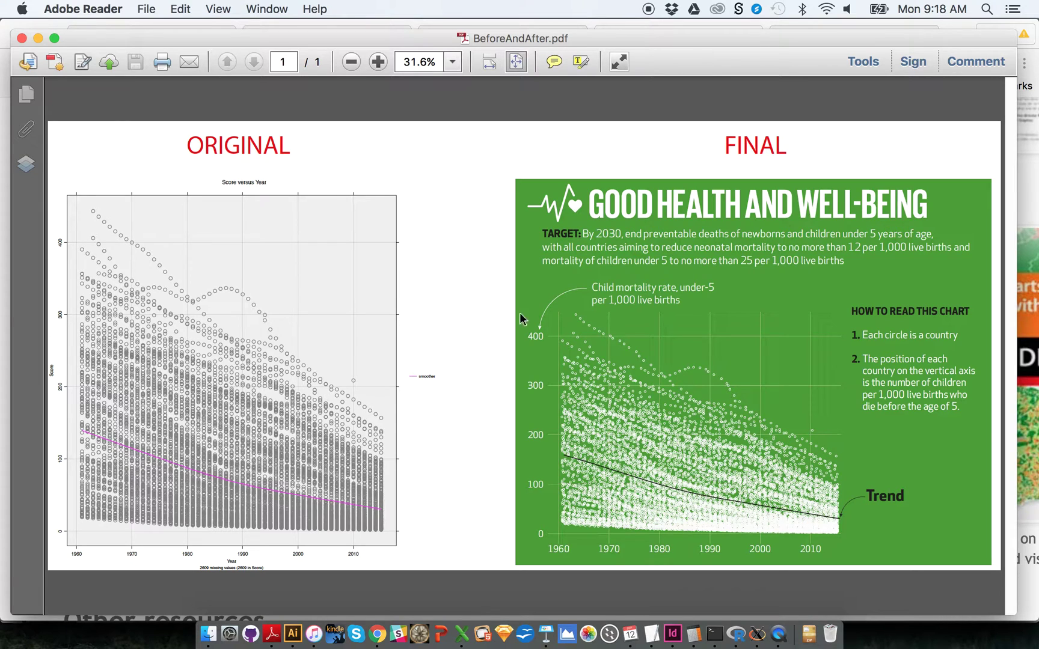
Step: Widen the iNZight window, redraw the Score versus Year scatter plot, and return to Home
{"action": "left_click", "coordinate": [757, 635]}
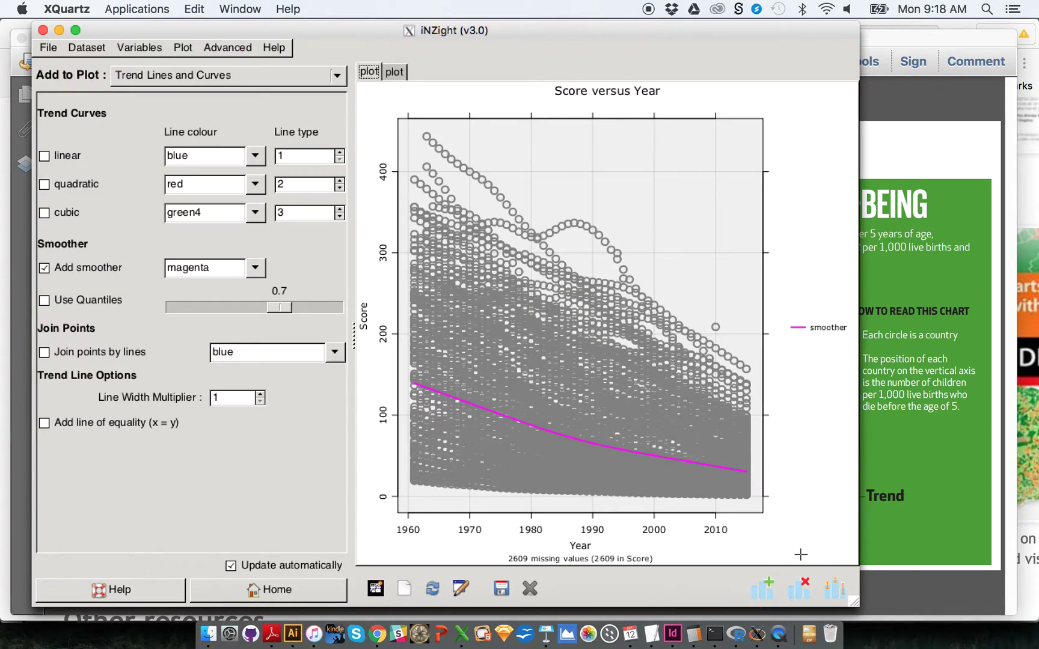
{"action": "left_click_drag", "start_coordinate": [853, 602], "coordinate": [903, 606]}
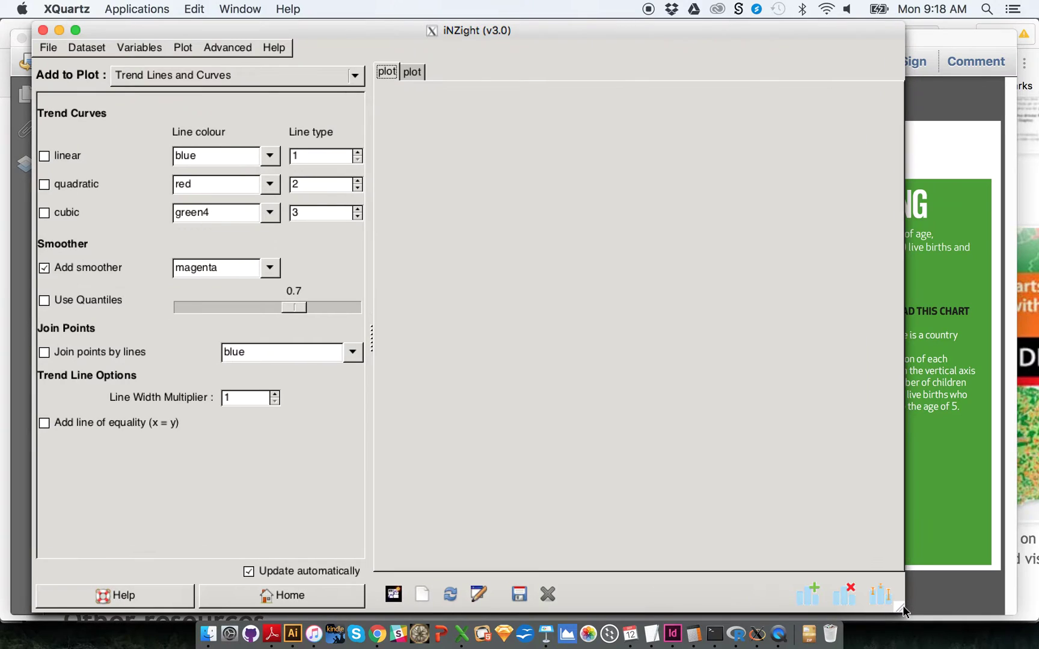
{"action": "left_click", "coordinate": [445, 599]}
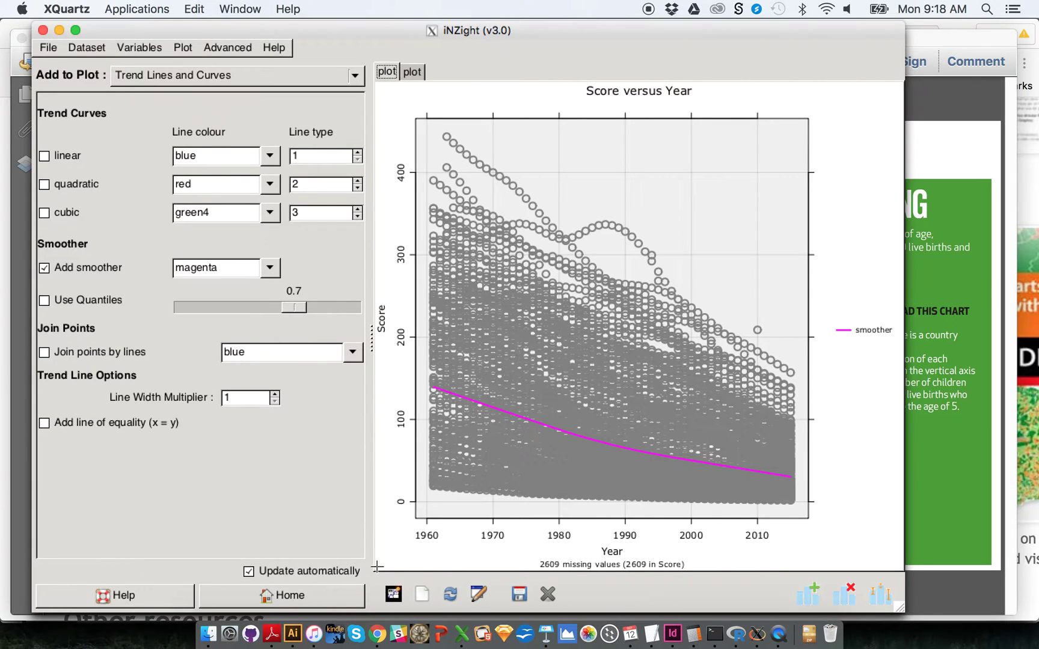
{"action": "left_click", "coordinate": [227, 598]}
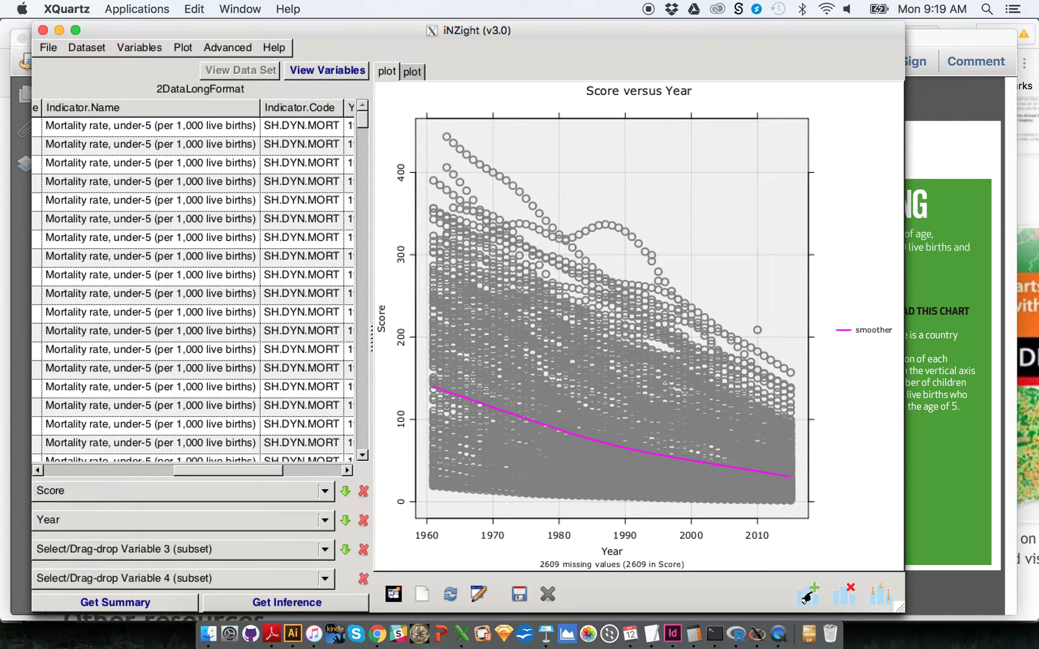
Step: Open the plot appearance options and close the Add to Plot list without changing it
{"action": "left_click", "coordinate": [804, 597]}
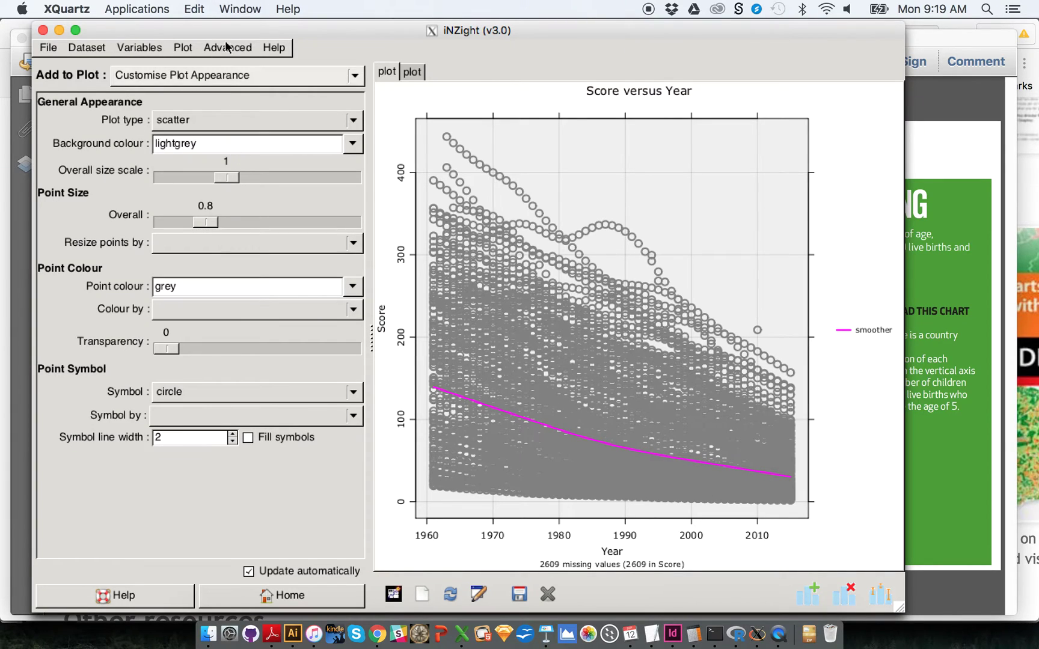
{"action": "left_click", "coordinate": [234, 74]}
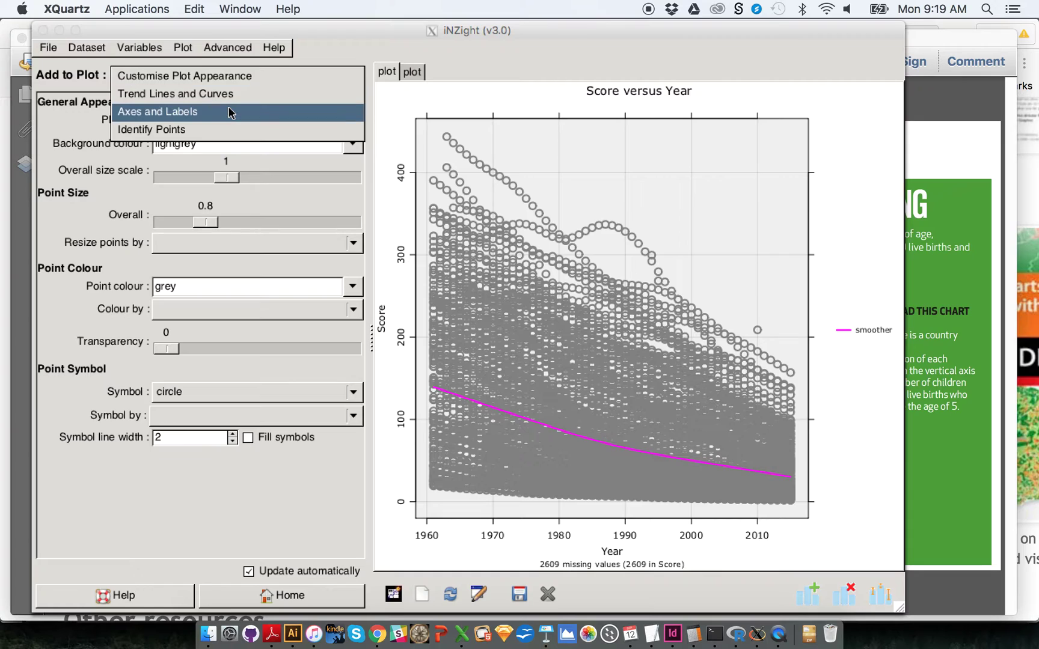
{"action": "left_click", "coordinate": [227, 482]}
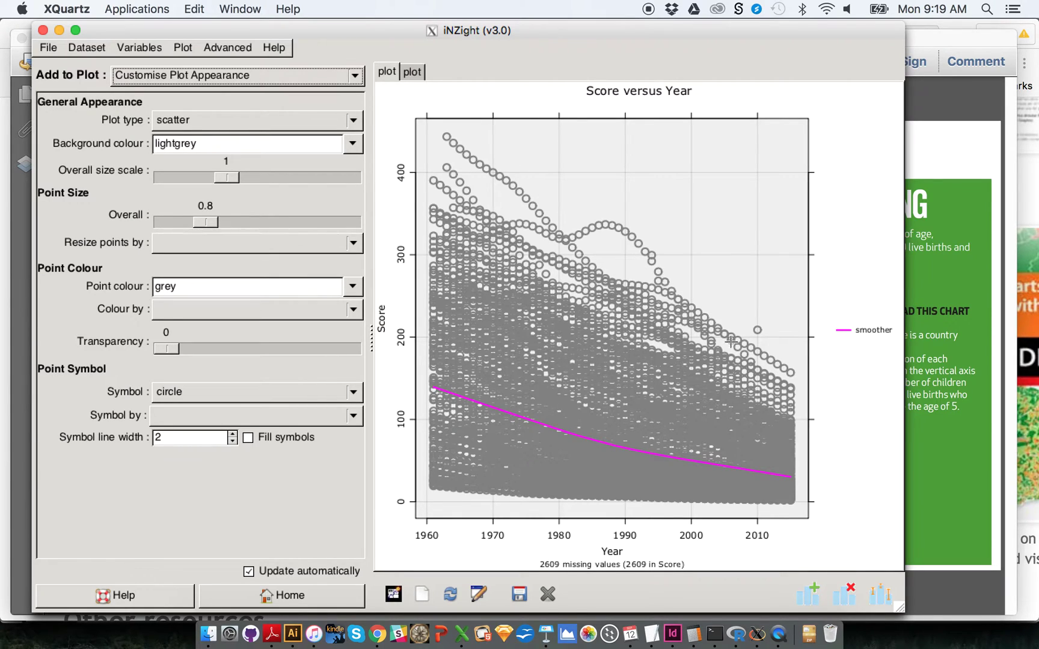
Step: Return Home and scroll across the Indicator.Code, Year, Year.cat, Score and Country columns
{"action": "left_click", "coordinate": [313, 595]}
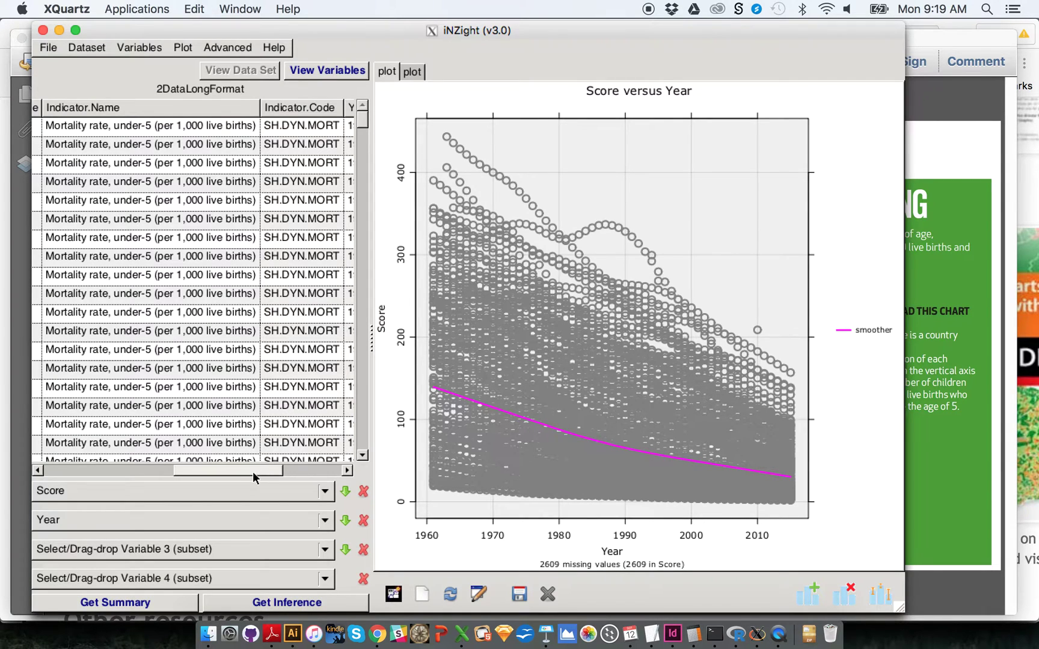
{"action": "left_click_drag", "start_coordinate": [253, 471], "coordinate": [116, 471]}
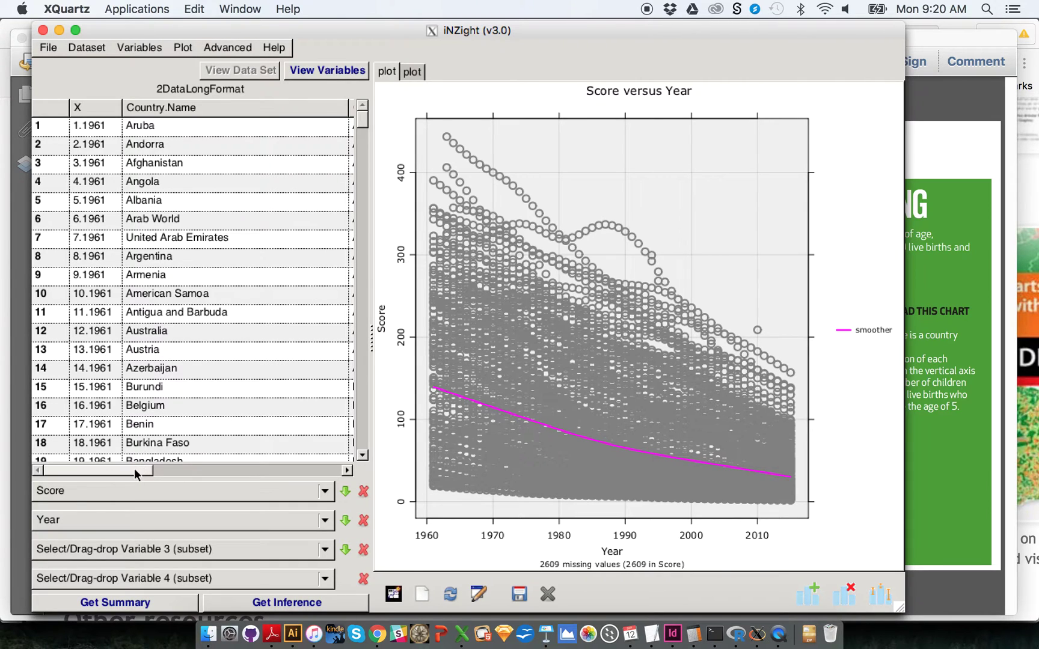
{"action": "left_click_drag", "start_coordinate": [92, 473], "coordinate": [286, 463]}
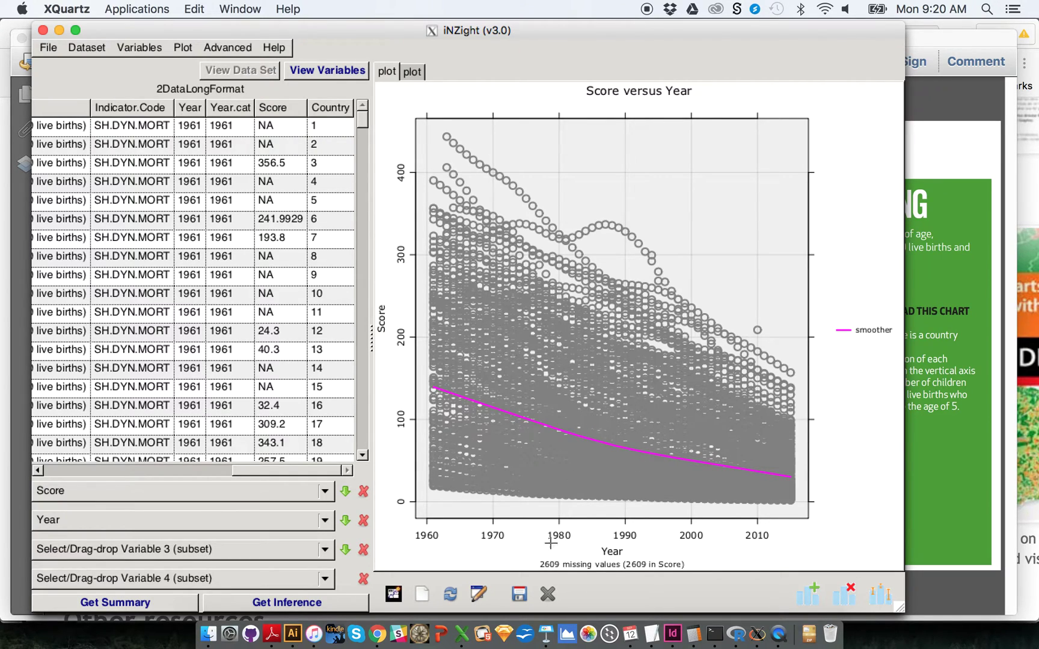
Step: Save the plot as a PDF named 1MyChart on the Desktop
{"action": "left_click", "coordinate": [517, 597]}
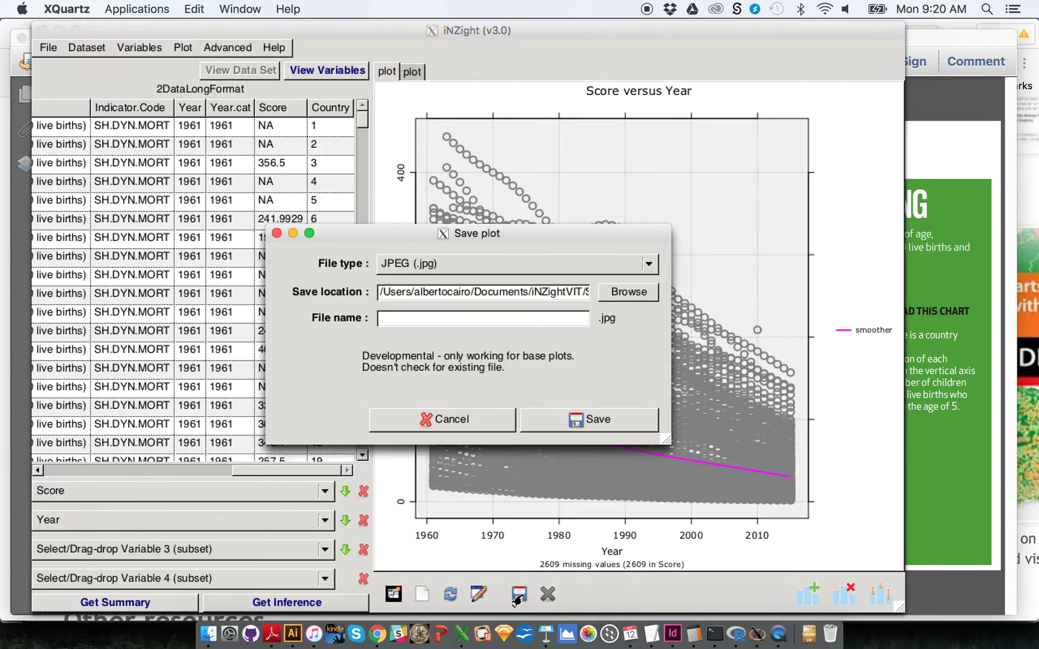
{"action": "left_click", "coordinate": [389, 271]}
{"action": "left_click", "coordinate": [402, 268]}
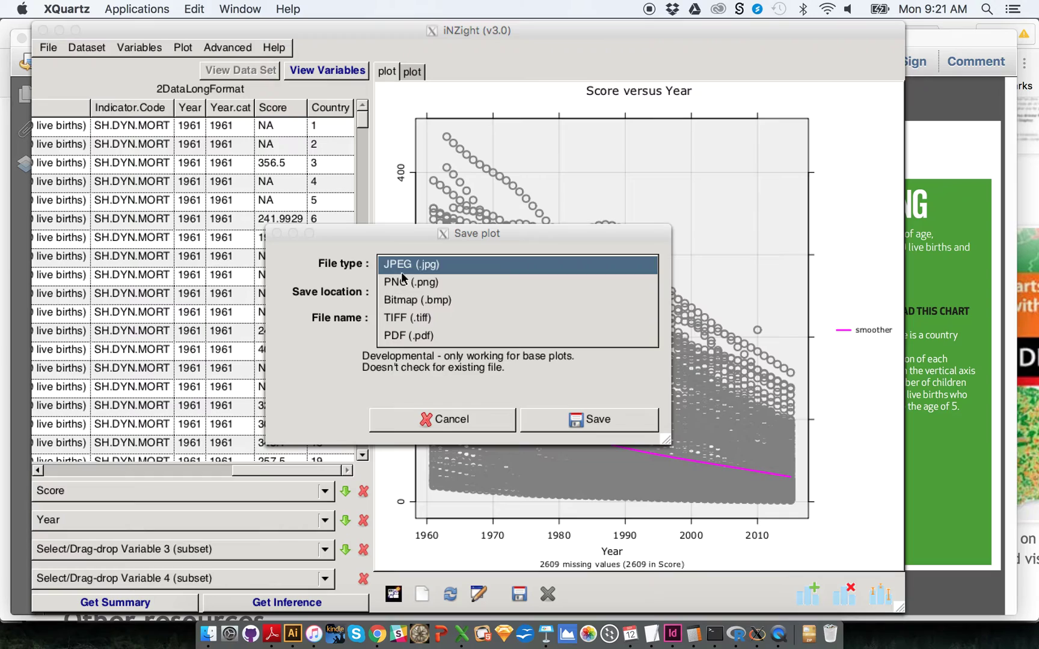
{"action": "left_click", "coordinate": [403, 337]}
{"action": "left_click", "coordinate": [625, 293]}
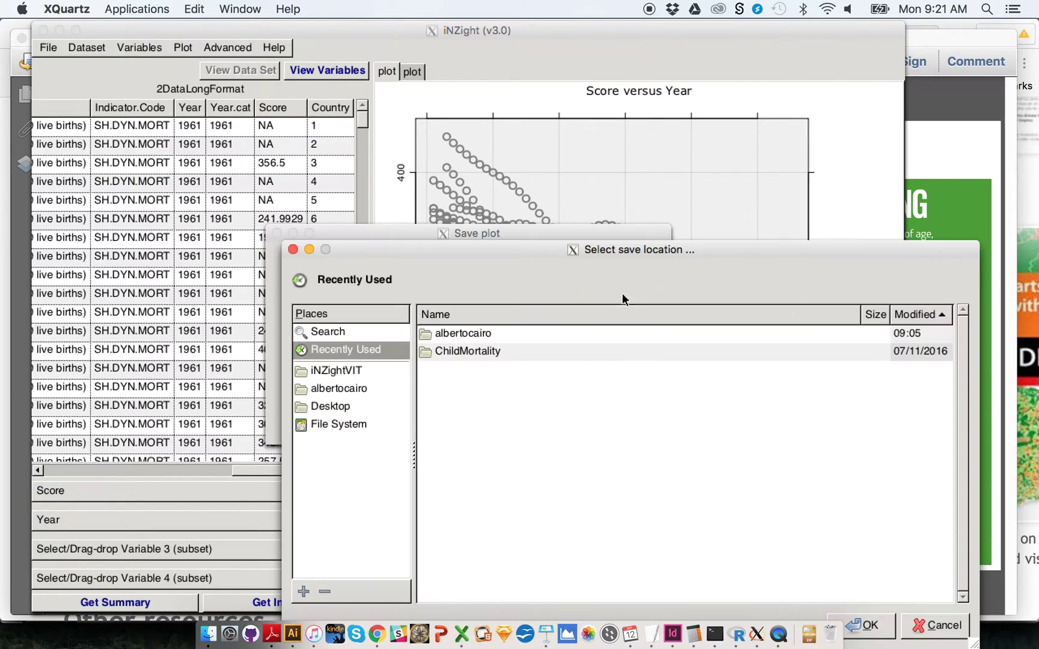
{"action": "left_click", "coordinate": [336, 406]}
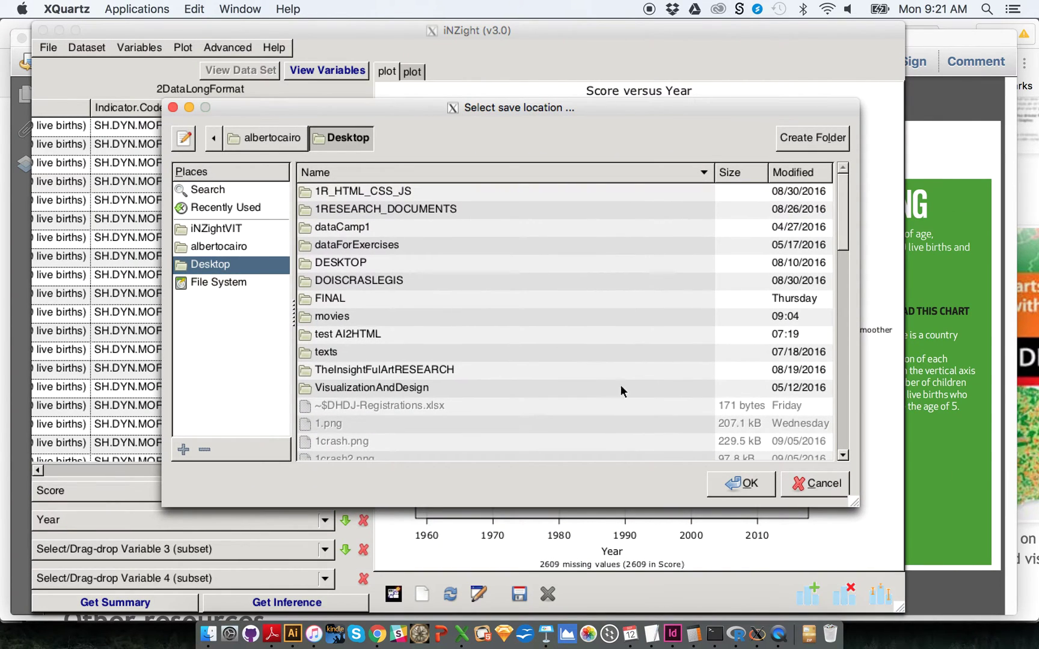
{"action": "left_click", "coordinate": [762, 484]}
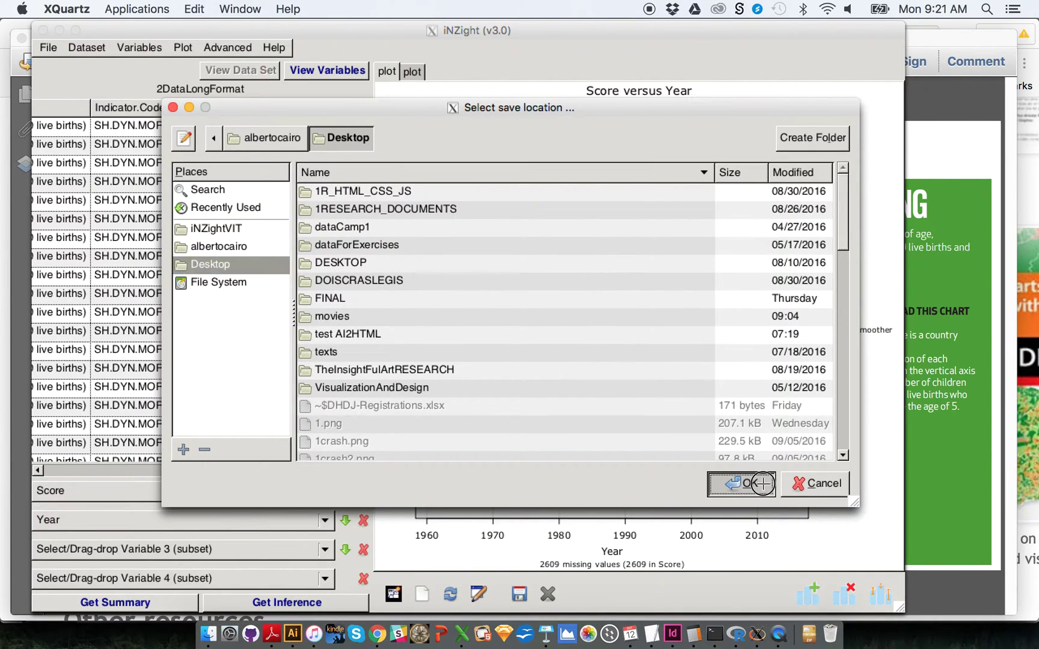
{"action": "left_click", "coordinate": [470, 315]}
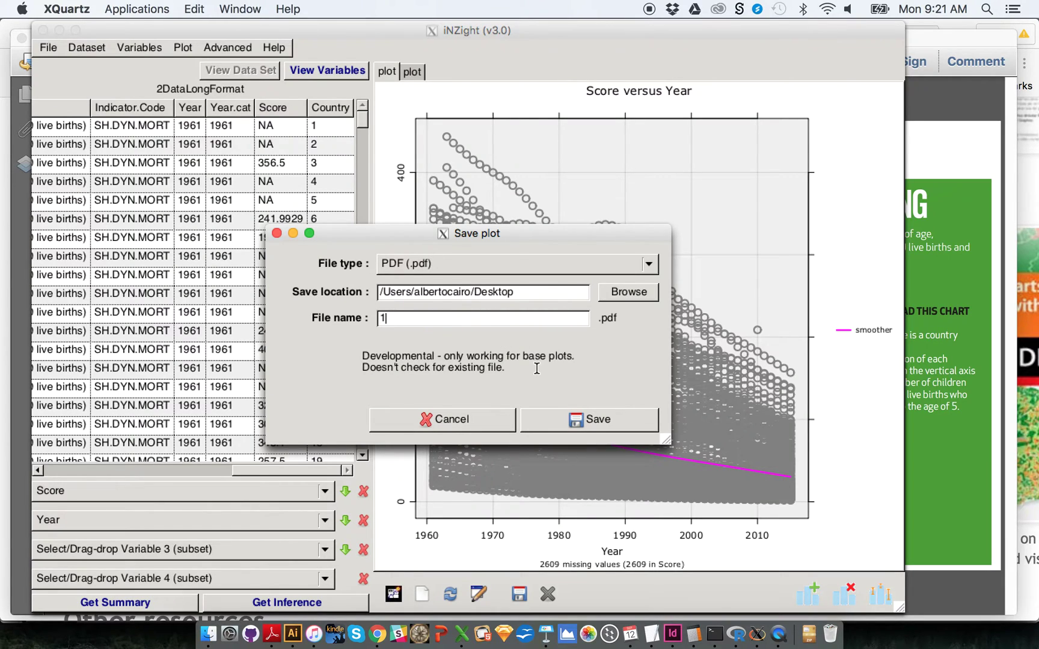
{"action": "type", "text": "1MyChart"}
{"action": "left_click", "coordinate": [580, 414]}
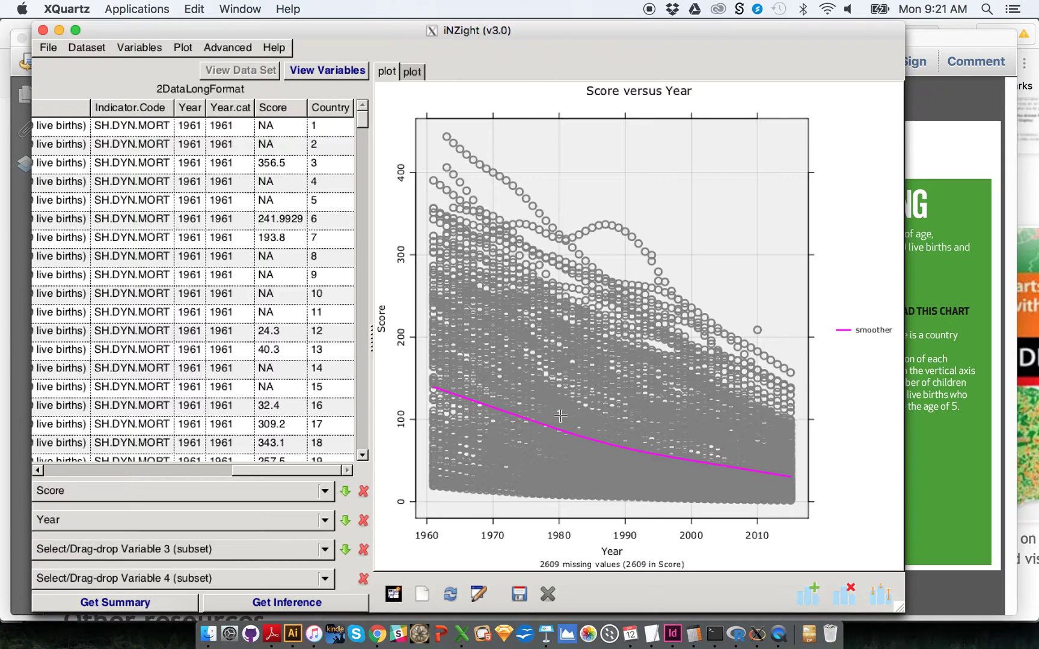
Step: Switch to Illustrator and open 1MyChart.pdf from the Desktop with Cmd+O
{"action": "left_click", "coordinate": [294, 636]}
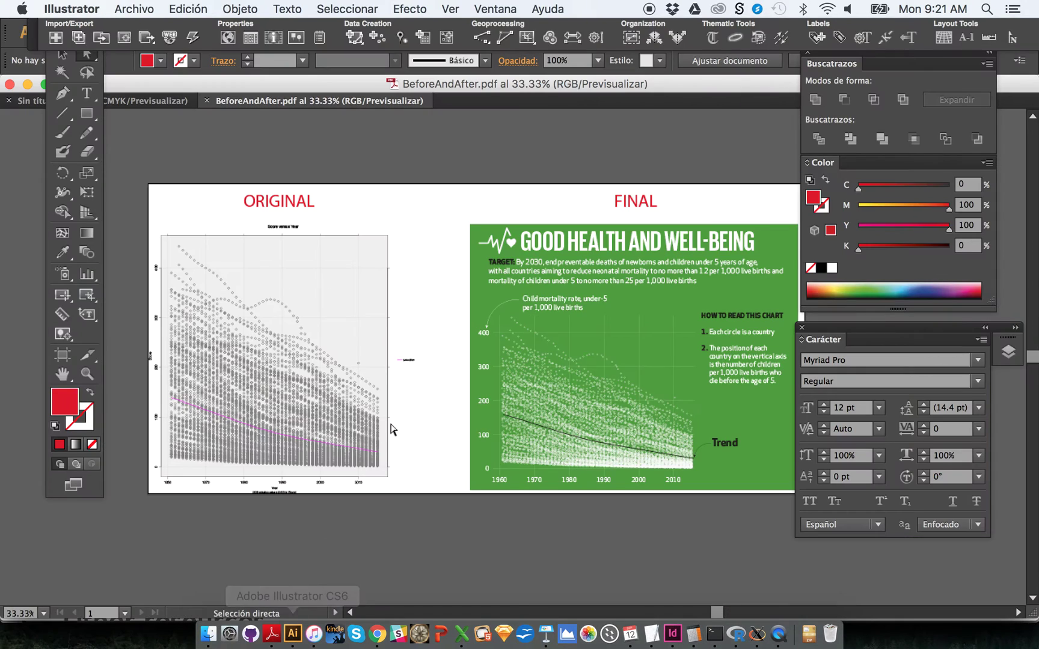
{"action": "scroll", "coordinate": [432, 260], "scroll_direction": "right", "scroll_amount": 2}
{"action": "scroll", "coordinate": [432, 259], "scroll_direction": "down", "scroll_amount": 1}
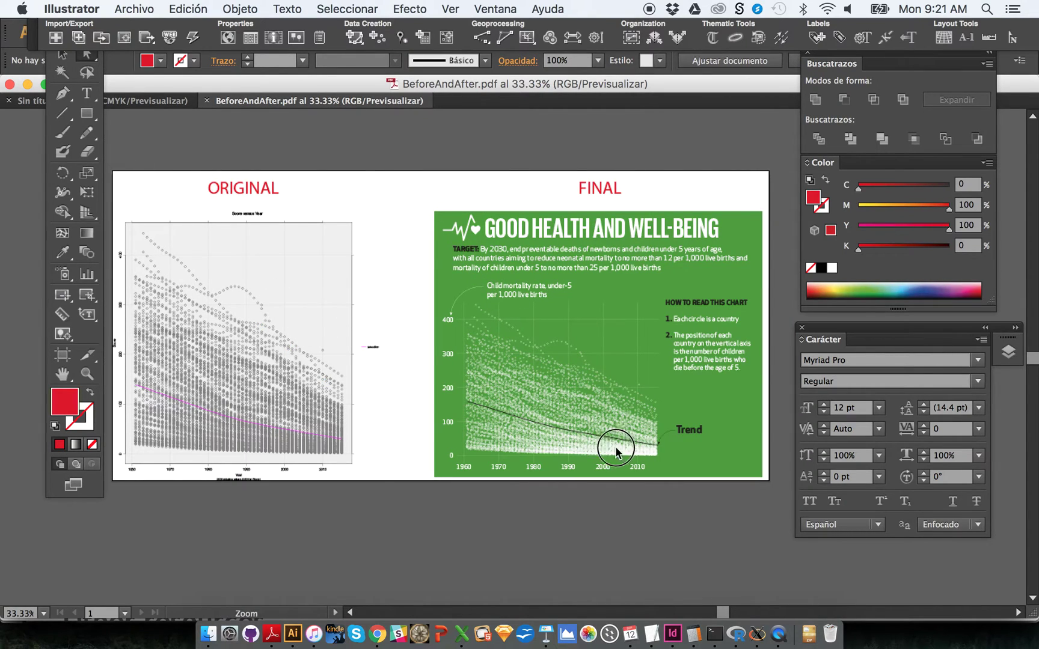
{"action": "key", "text": "a"}
{"action": "key", "text": "v"}
{"action": "key", "text": "super+o"}
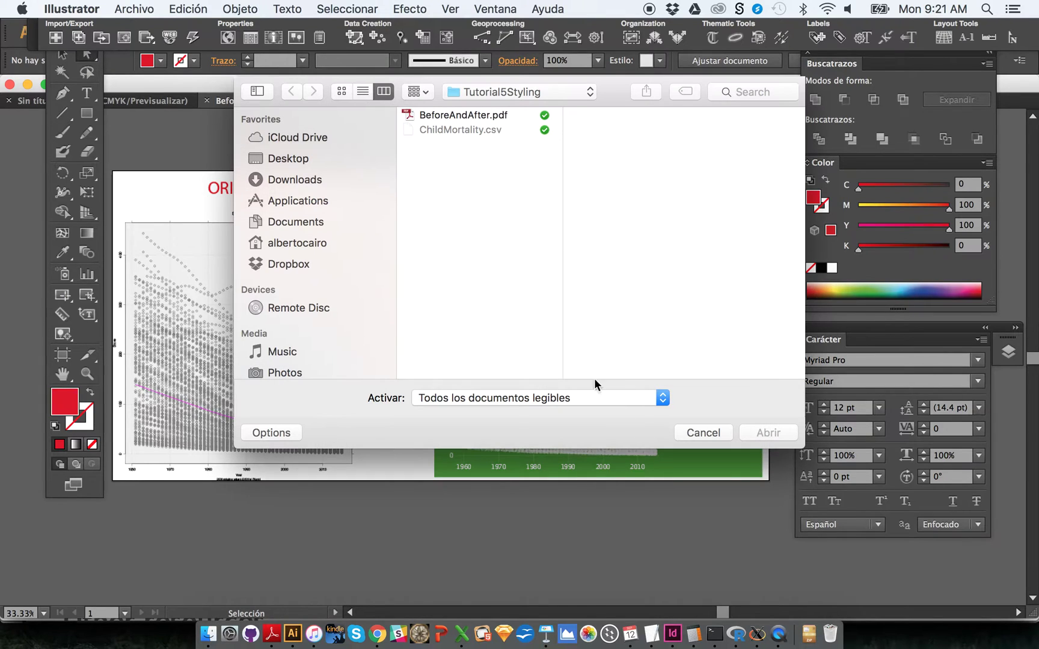
{"action": "left_click", "coordinate": [301, 158]}
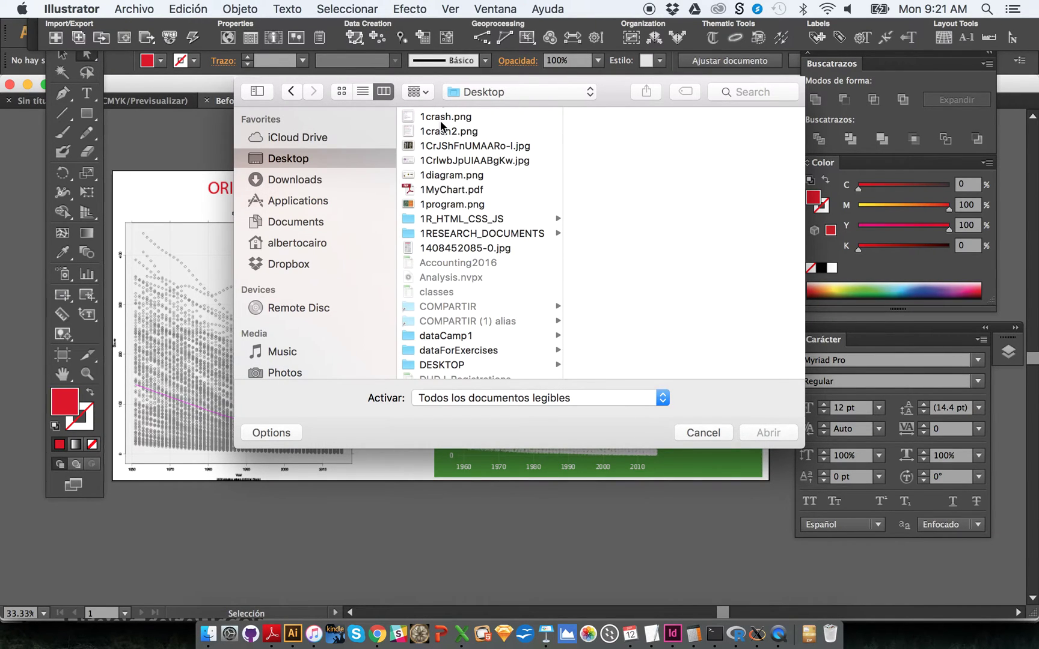
{"action": "left_click", "coordinate": [445, 190]}
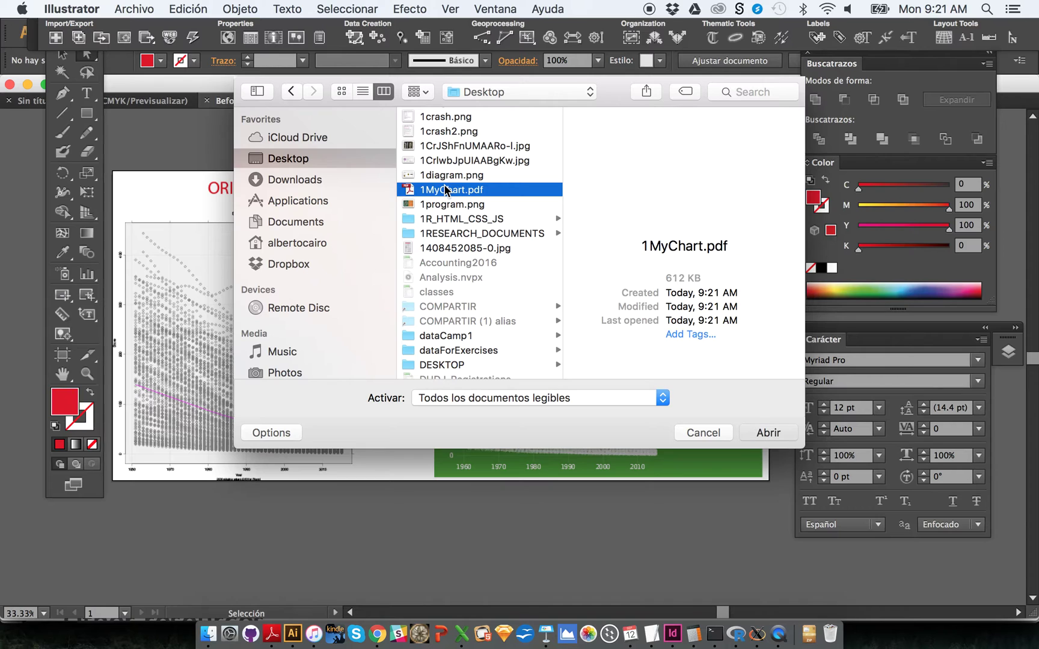
{"action": "double_click", "coordinate": [446, 190]}
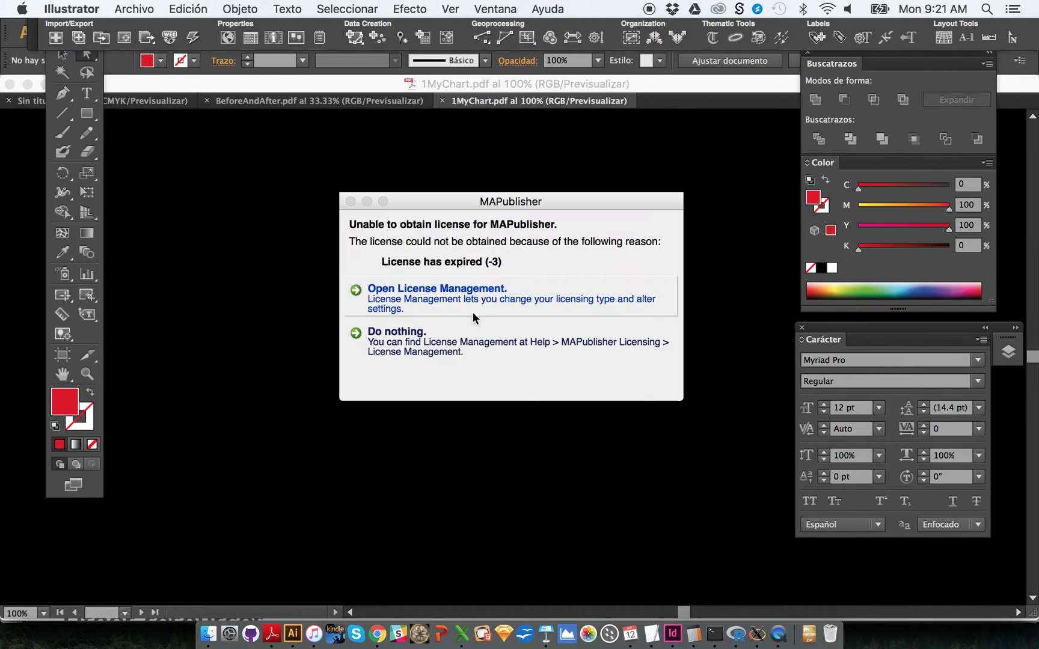
Step: Dismiss the MAPublisher licence notice, then zoom and pan to frame the whole chart centrally
{"action": "left_click", "coordinate": [460, 347]}
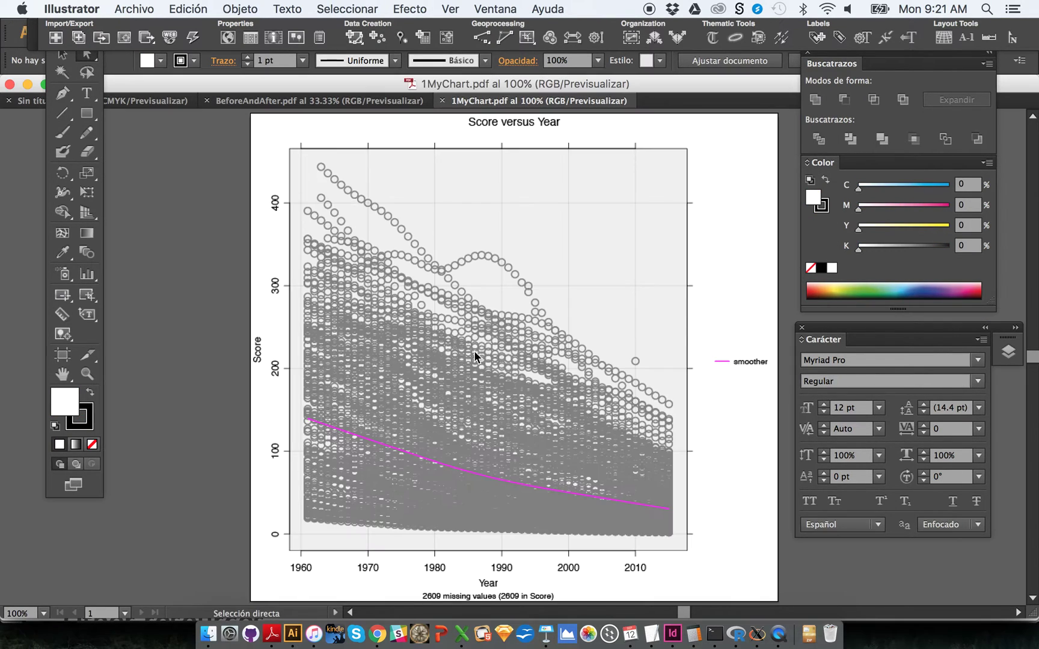
{"action": "key", "text": "super+minus"}
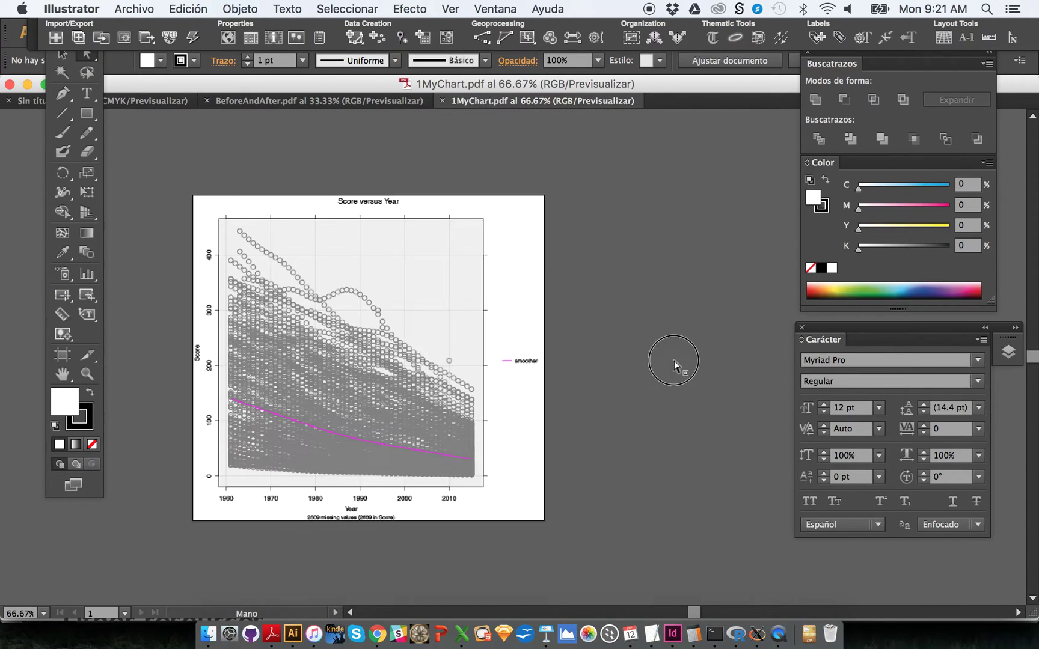
{"action": "mouse_move", "coordinate": [674, 361]}
{"action": "left_mouse_down"}
{"action": "mouse_move", "coordinate": [645, 355]}
{"action": "mouse_move", "coordinate": [686, 355]}
{"action": "left_mouse_up"}
{"action": "key", "text": "z"}
{"action": "left_click_drag", "start_coordinate": [266, 150], "coordinate": [738, 552]}
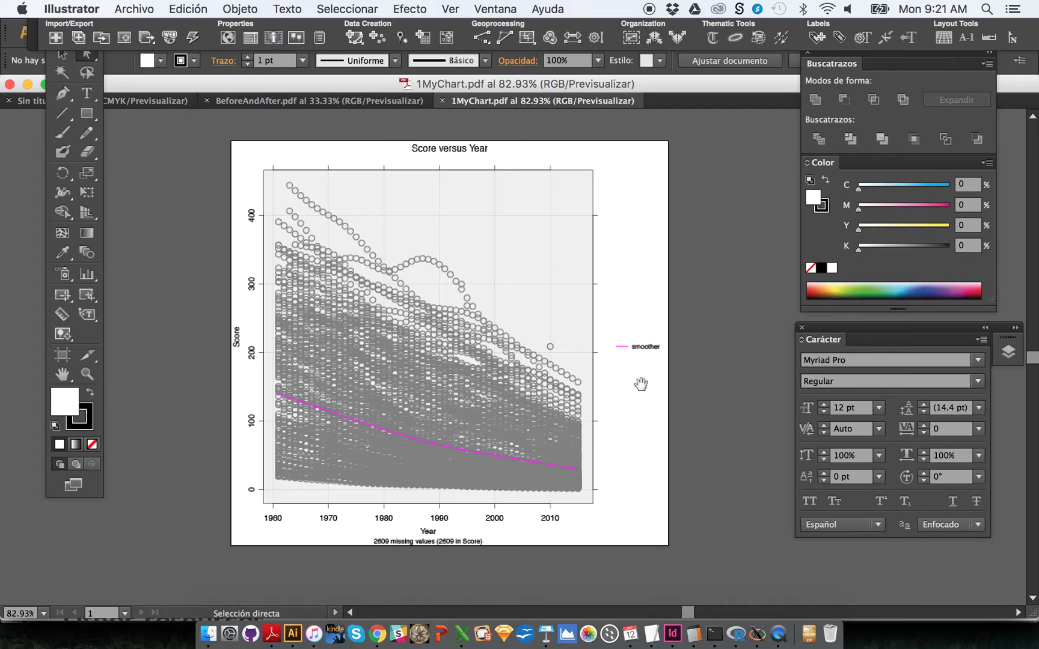
{"action": "left_click_drag", "start_coordinate": [640, 383], "coordinate": [691, 419]}
{"action": "left_click_drag", "start_coordinate": [743, 380], "coordinate": [743, 369]}
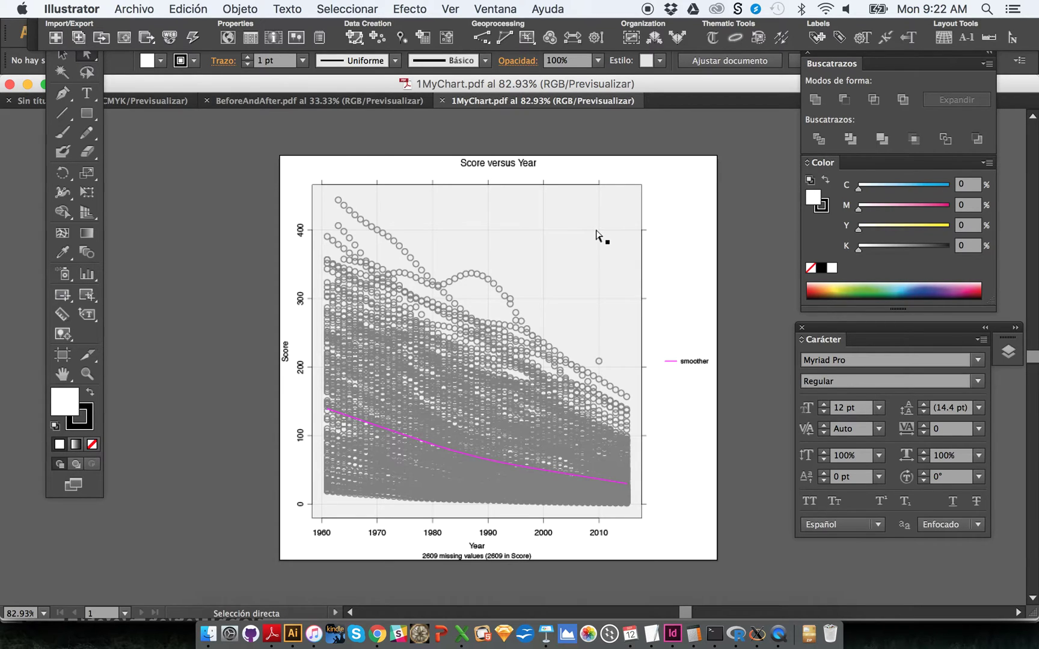
Step: With Direct Selection, probe the grey background, the hidden clipping path and the smoother legend
{"action": "left_click", "coordinate": [582, 215]}
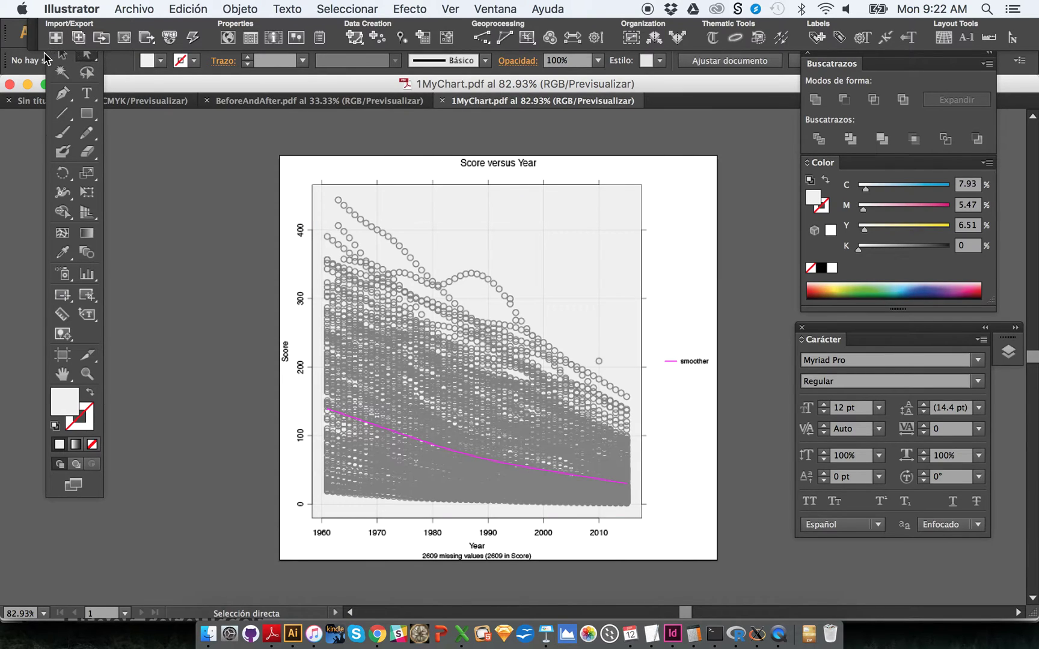
{"action": "left_click", "coordinate": [86, 61]}
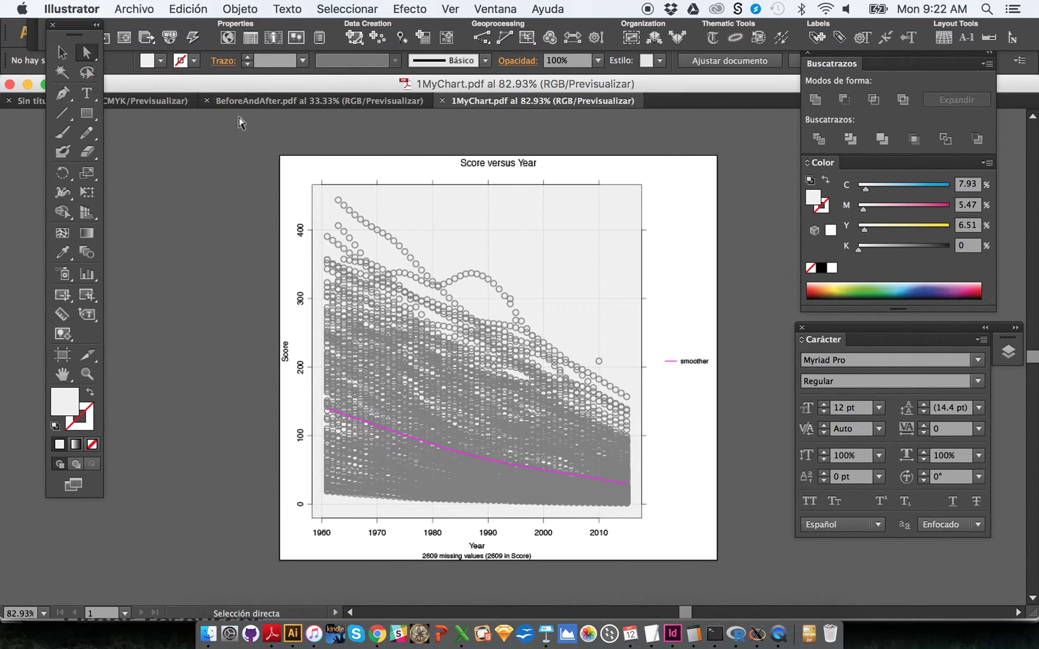
{"action": "left_click_drag", "start_coordinate": [626, 208], "coordinate": [626, 255]}
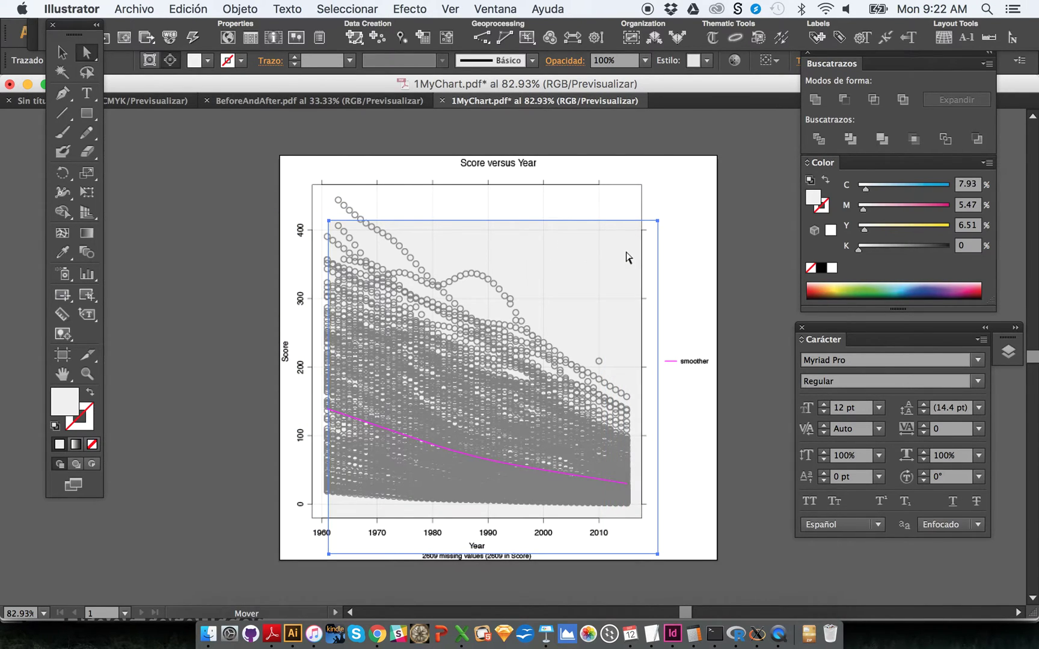
{"action": "key", "text": "super+shift+a"}
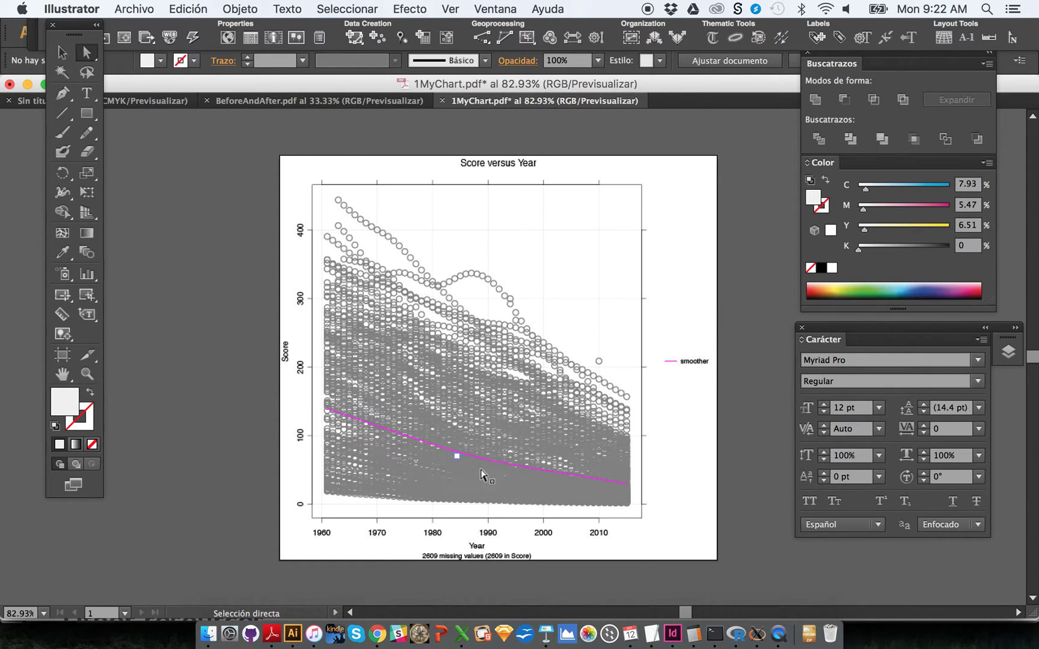
{"action": "left_click_drag", "start_coordinate": [727, 351], "coordinate": [659, 378]}
{"action": "left_click", "coordinate": [659, 377]}
Step: Delete the plot frame box and the top axis line, then zoom the artboard to fill the window
{"action": "left_click", "coordinate": [636, 190]}
{"action": "key", "text": "Delete"}
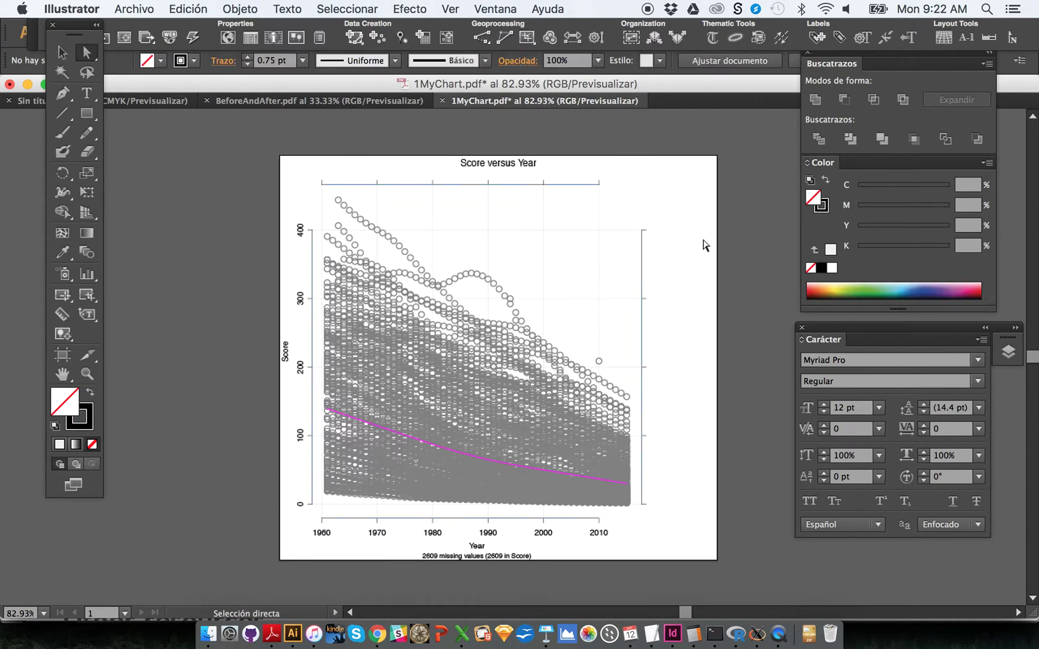
{"action": "left_click", "coordinate": [578, 184]}
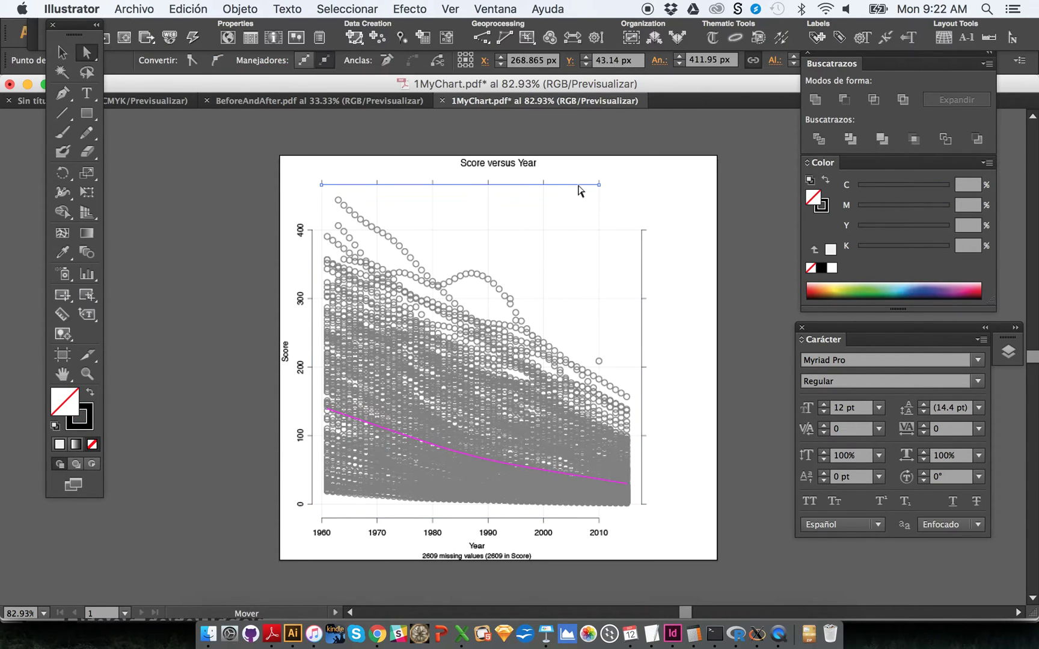
{"action": "key", "text": "Delete"}
{"action": "left_click", "coordinate": [642, 258]}
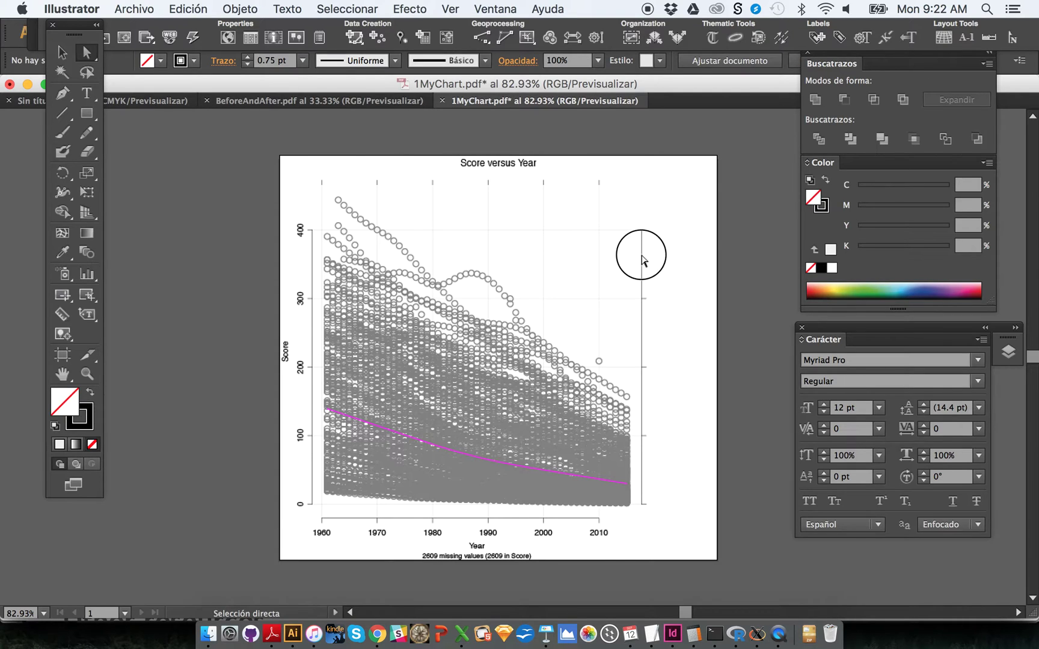
{"action": "key", "text": "z"}
{"action": "left_click_drag", "start_coordinate": [274, 154], "coordinate": [781, 573]}
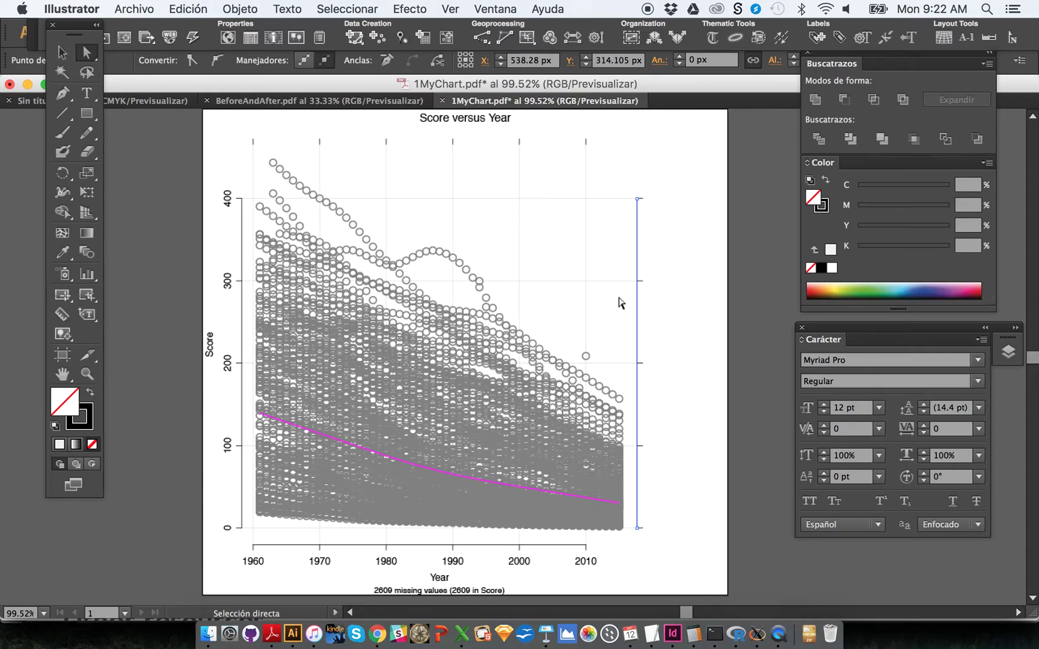
{"action": "left_click", "coordinate": [659, 232]}
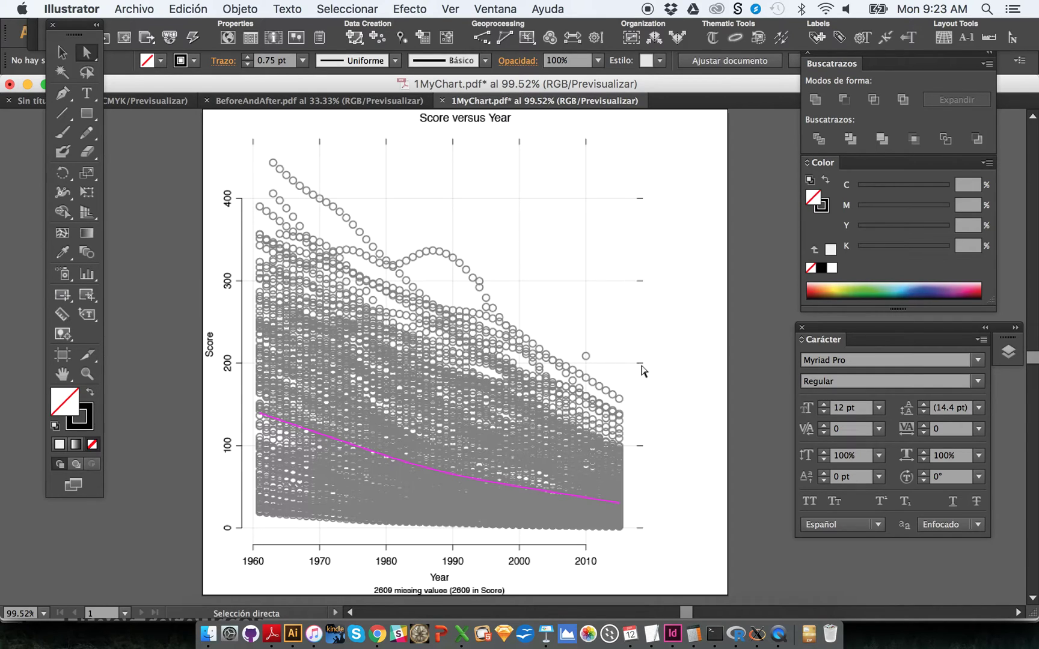
Step: Delete the left vertical axis line and the bottom x-axis line
{"action": "left_click", "coordinate": [639, 335]}
{"action": "left_click", "coordinate": [637, 346]}
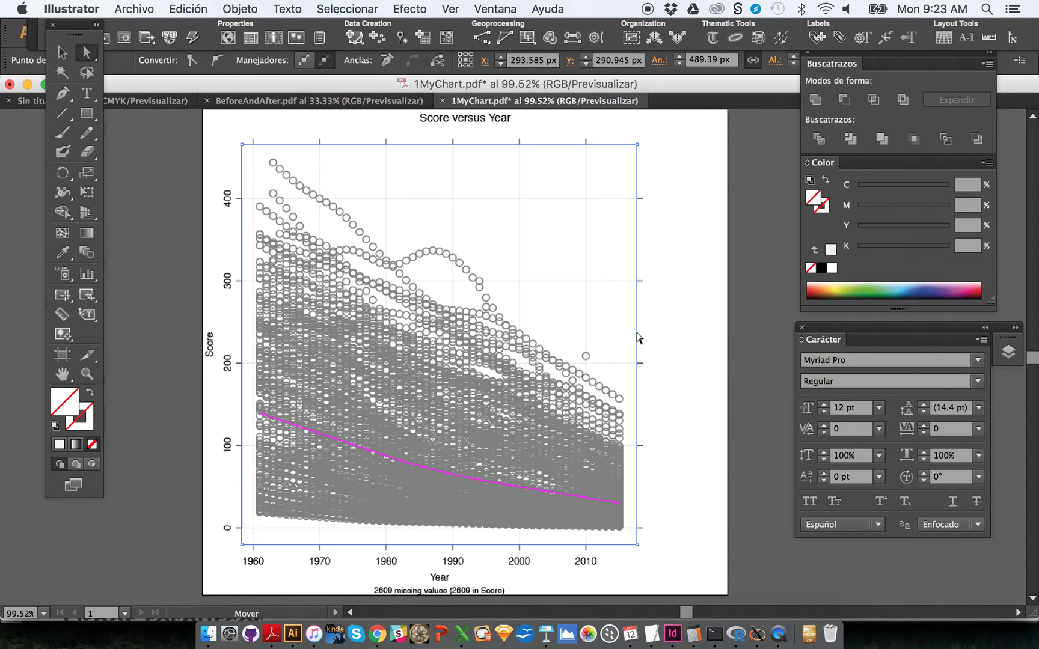
{"action": "left_click", "coordinate": [242, 244]}
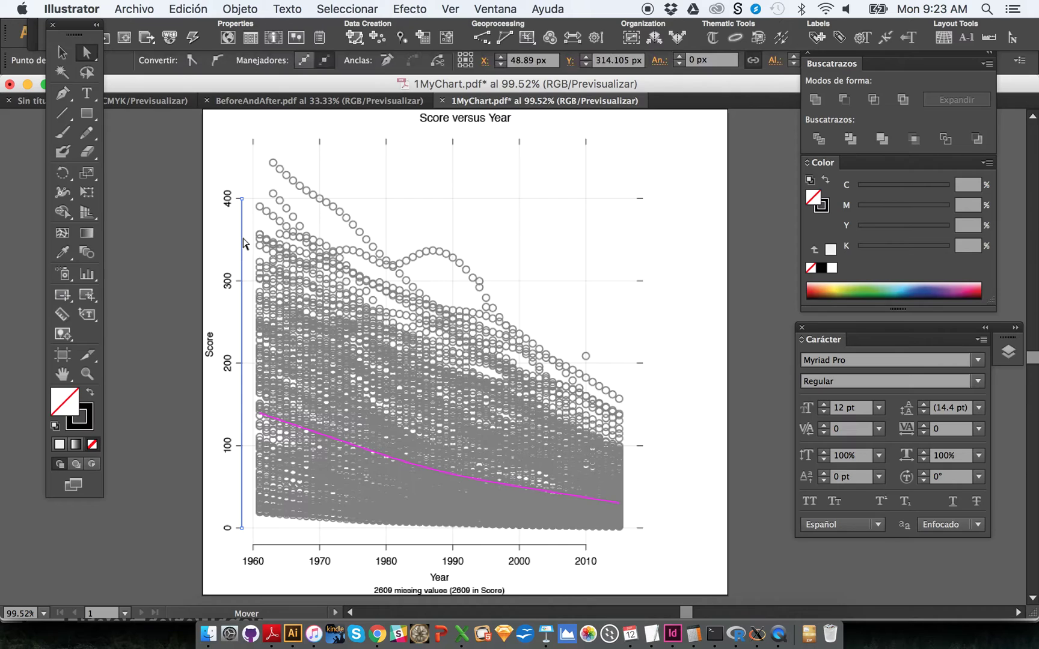
{"action": "key", "text": "Delete"}
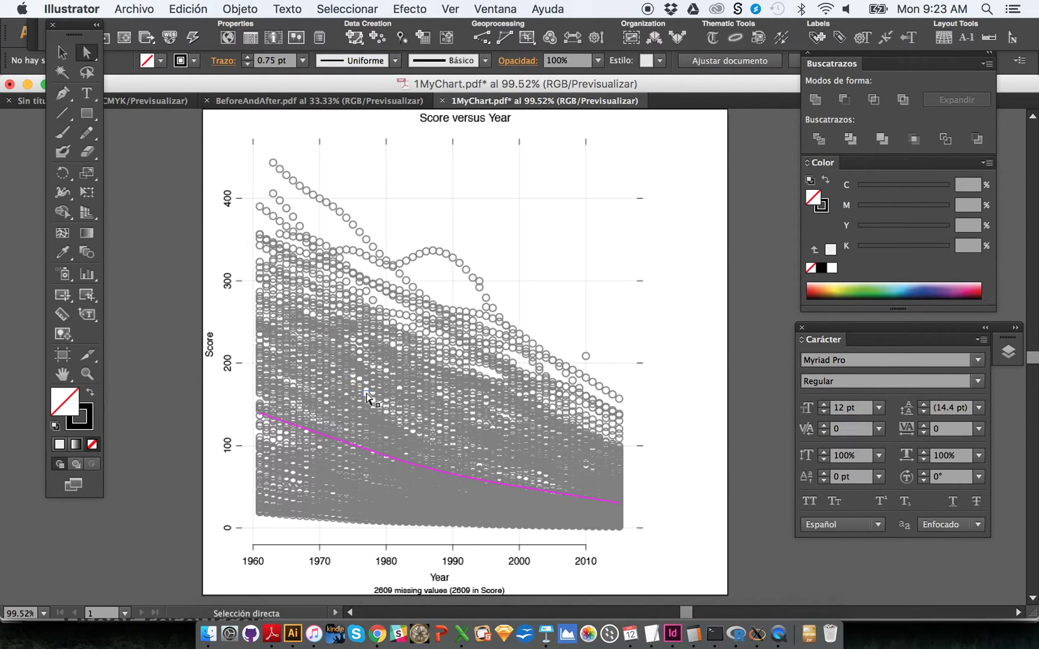
{"action": "left_click", "coordinate": [290, 545]}
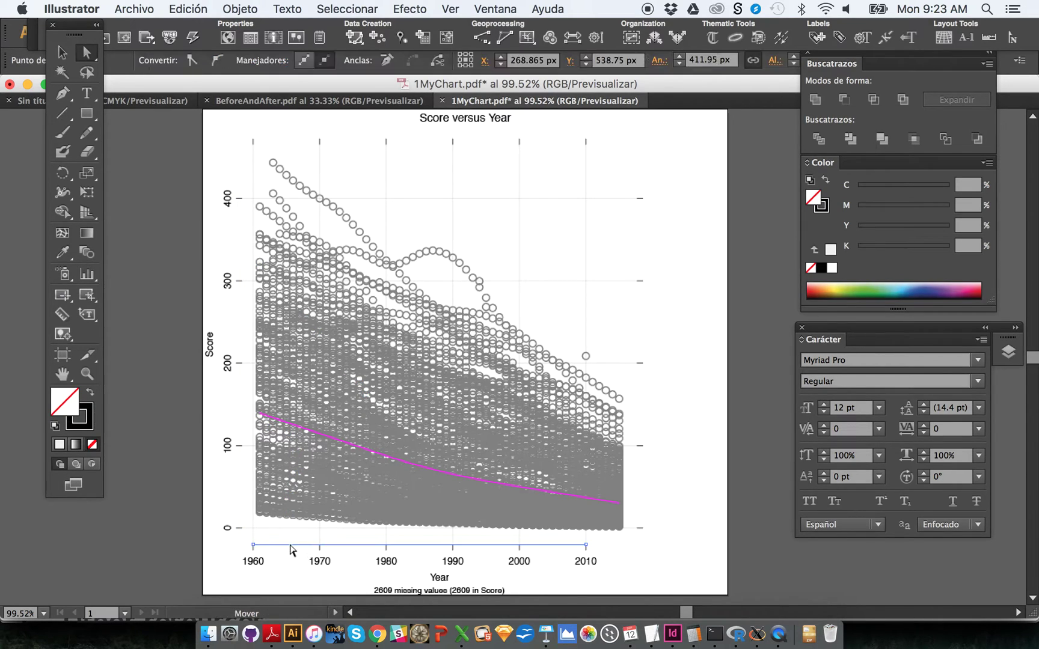
{"action": "key", "text": "Delete"}
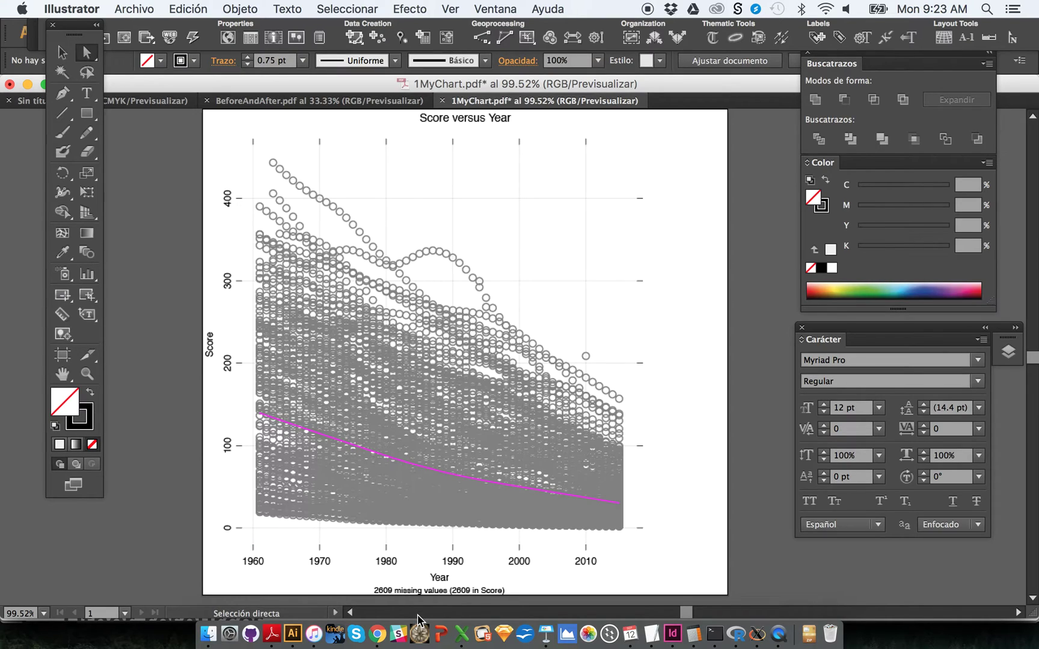
{"action": "left_click", "coordinate": [421, 591]}
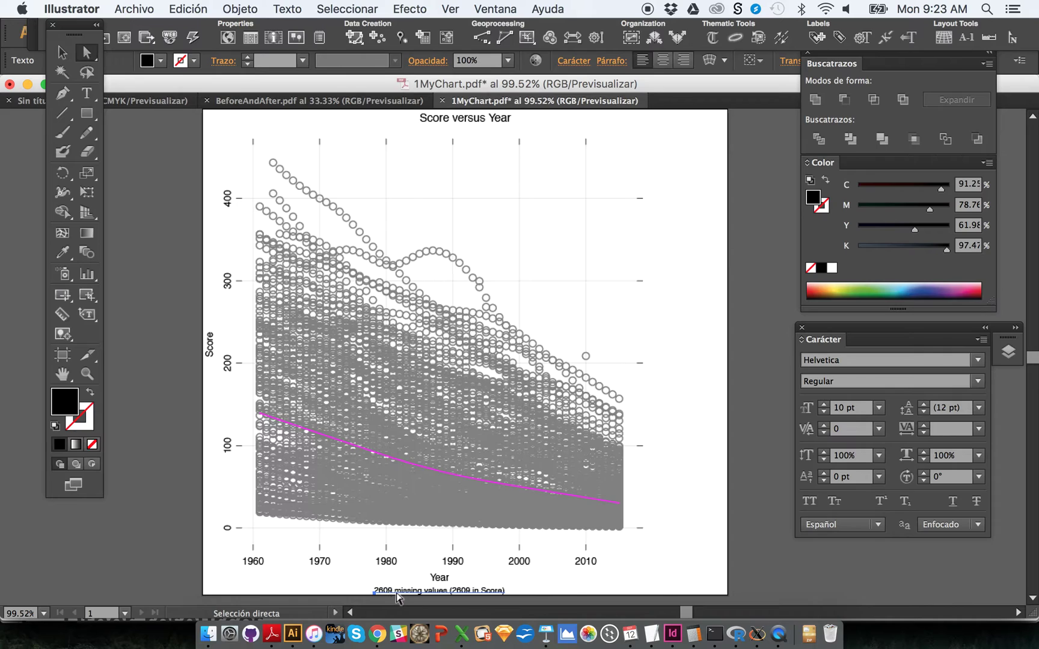
Step: Move the 2609 missing-values note, title and Score label off the artboard, and Year below it
{"action": "left_click_drag", "start_coordinate": [397, 597], "coordinate": [762, 210]}
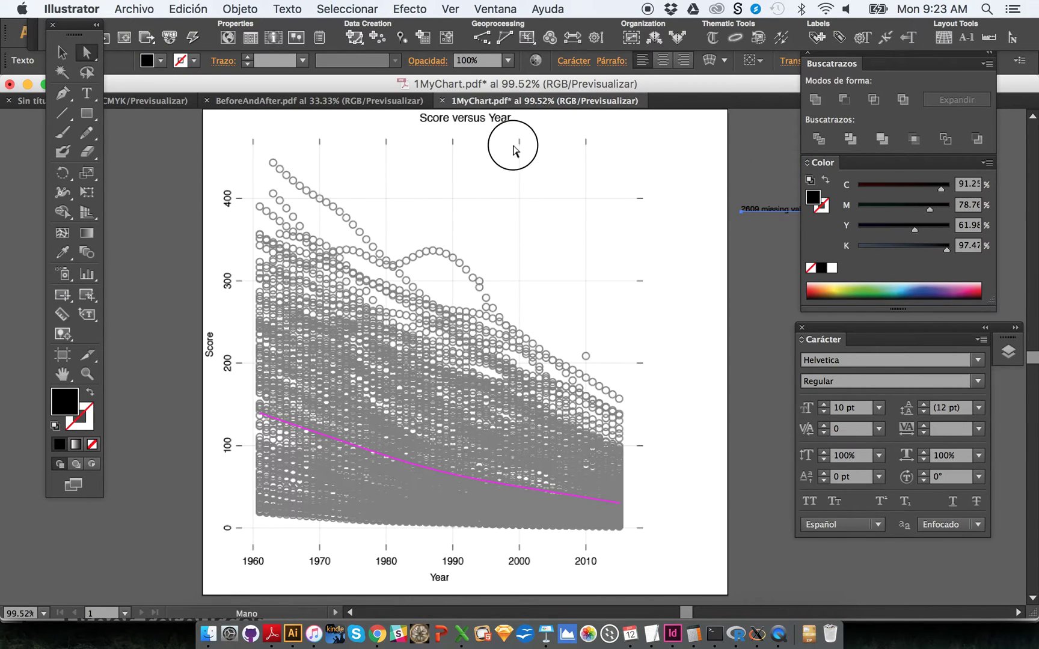
{"action": "left_click_drag", "start_coordinate": [514, 144], "coordinate": [731, 193]}
{"action": "scroll", "coordinate": [598, 267], "scroll_direction": "down", "scroll_amount": 3}
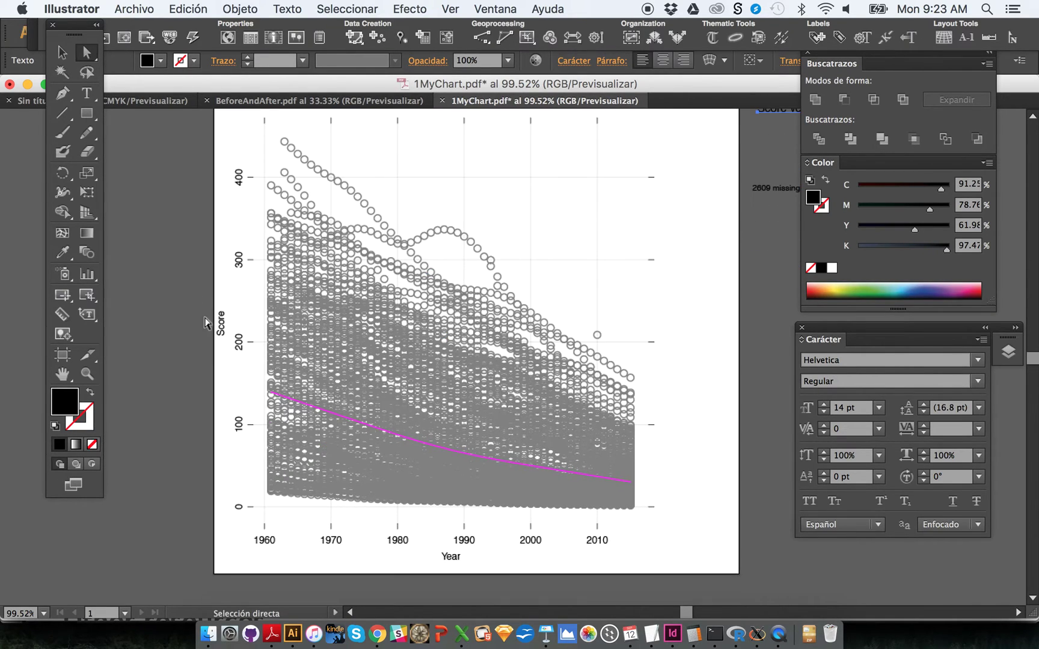
{"action": "left_click_drag", "start_coordinate": [228, 327], "coordinate": [152, 327]}
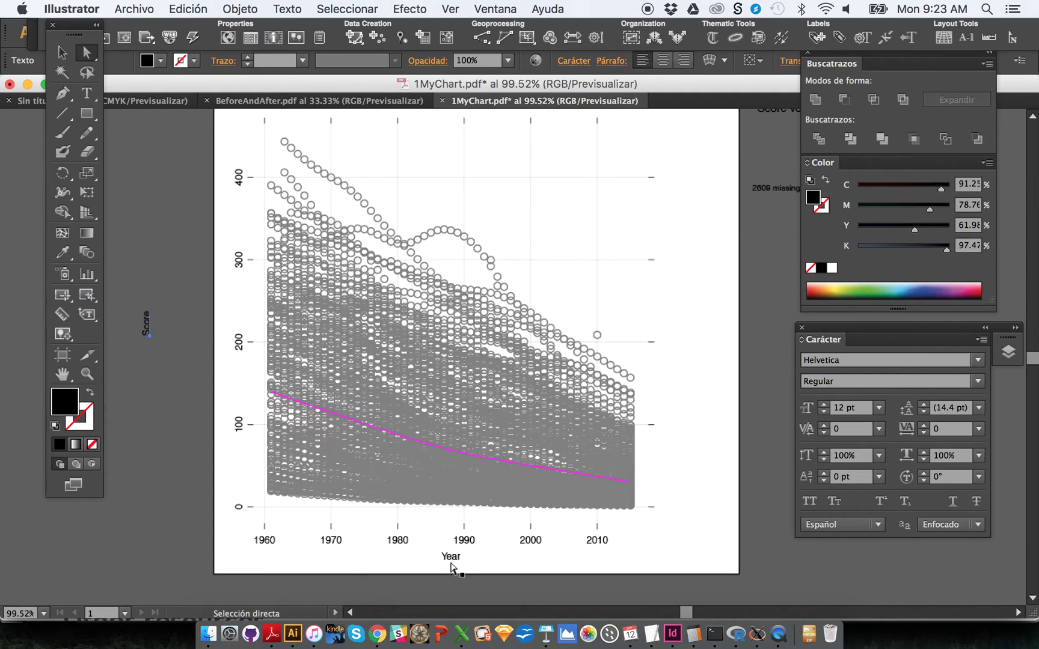
{"action": "left_click_drag", "start_coordinate": [455, 562], "coordinate": [459, 592]}
{"action": "scroll", "coordinate": [422, 499], "scroll_direction": "down", "scroll_amount": 1}
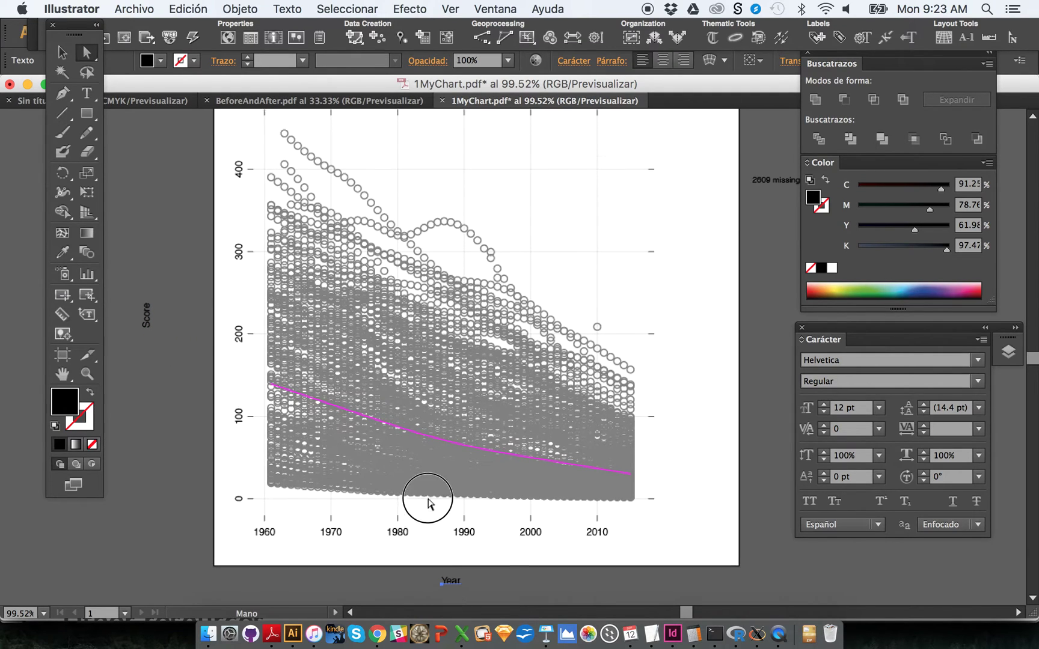
{"action": "scroll", "coordinate": [271, 457], "scroll_direction": "up", "scroll_amount": 3}
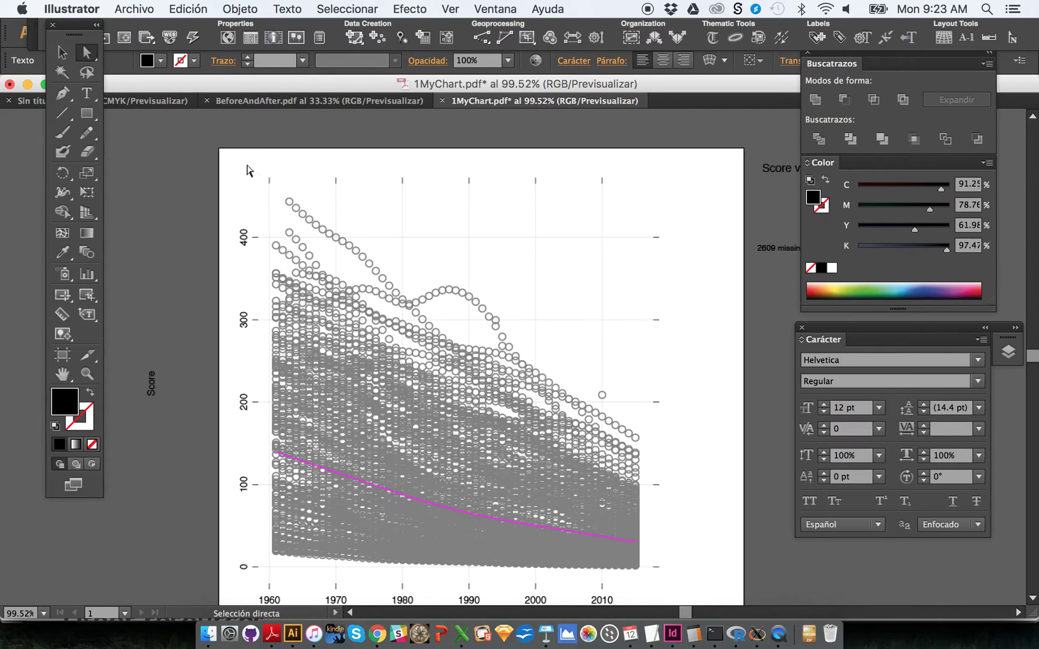
Step: Delete the six top tick marks and the stray right-side tick marks, then deselect
{"action": "left_click_drag", "start_coordinate": [251, 162], "coordinate": [657, 184]}
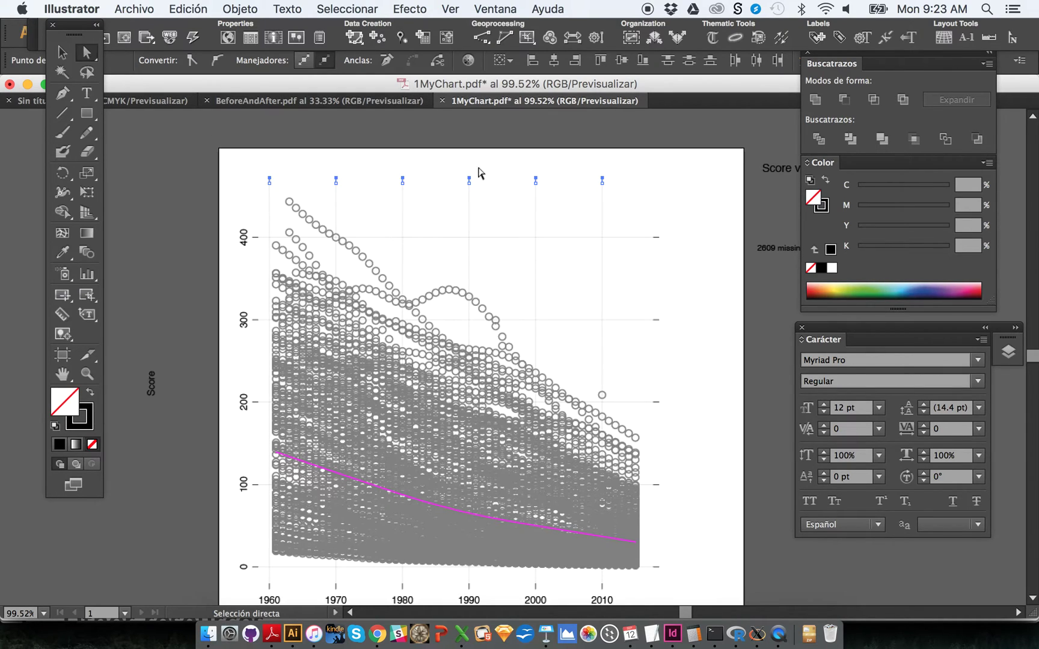
{"action": "key", "text": "Delete"}
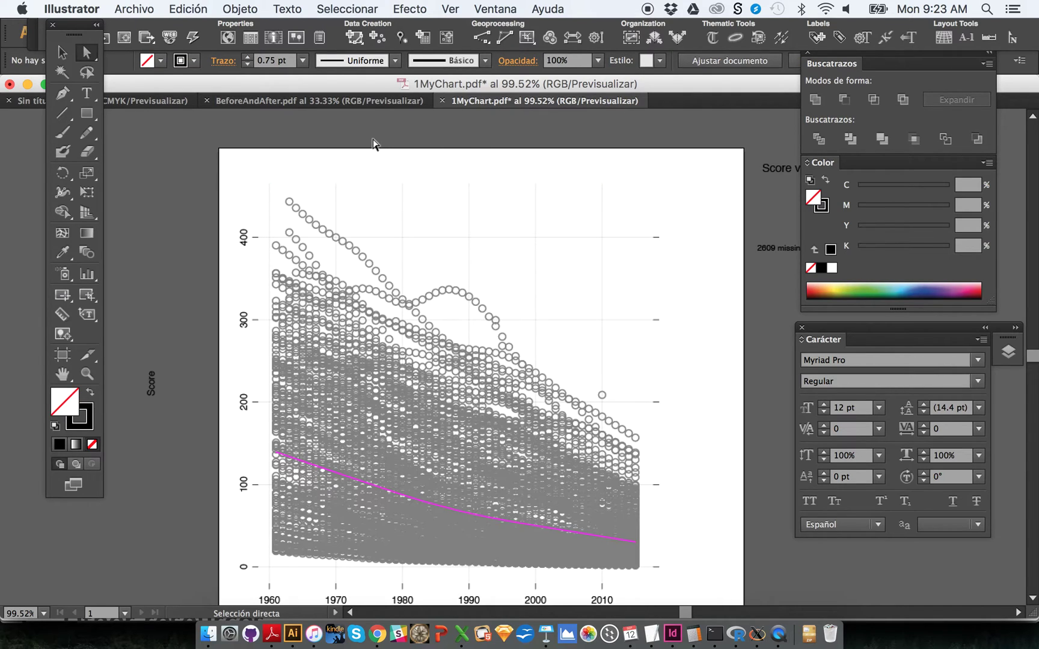
{"action": "left_click_drag", "start_coordinate": [677, 212], "coordinate": [659, 578]}
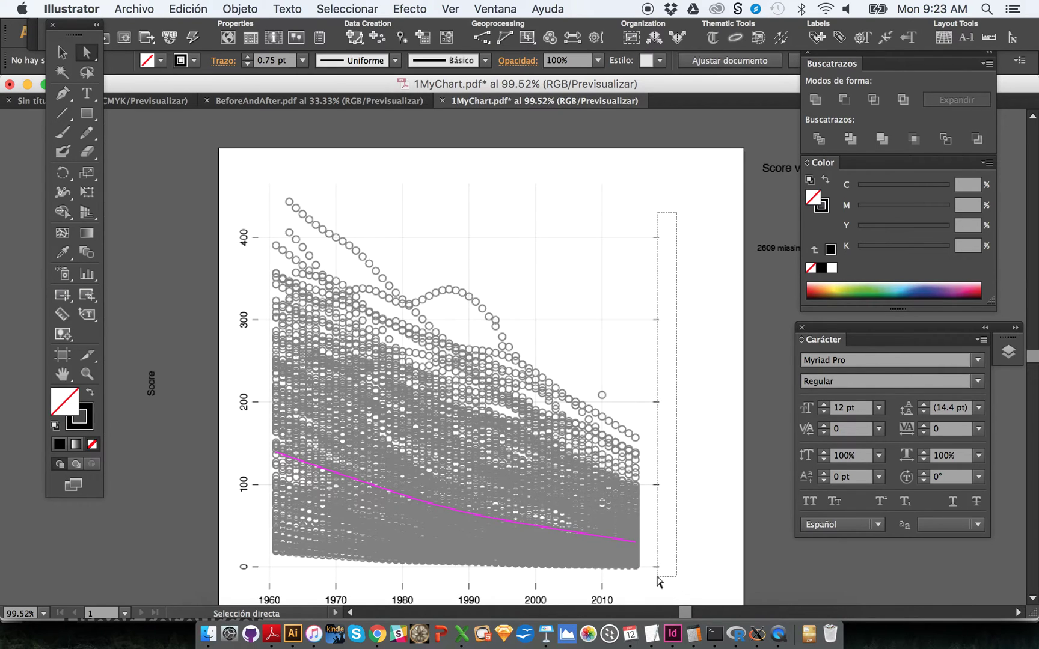
{"action": "key", "text": "Delete"}
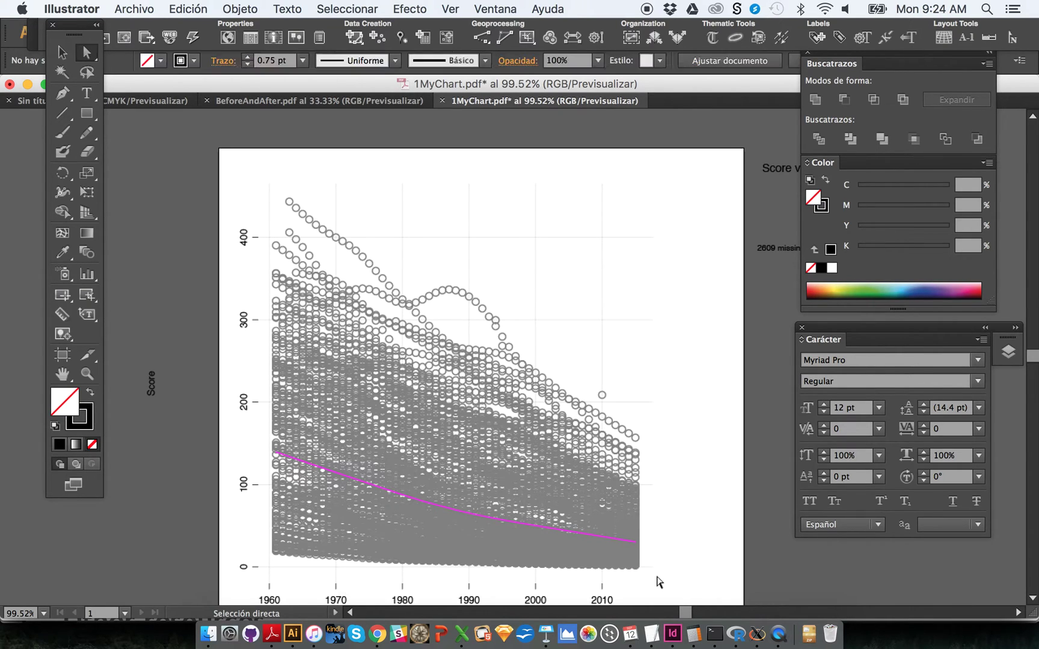
{"action": "left_click", "coordinate": [694, 496]}
{"action": "left_click", "coordinate": [691, 497]}
{"action": "scroll", "coordinate": [690, 496], "scroll_direction": "down", "scroll_amount": 1}
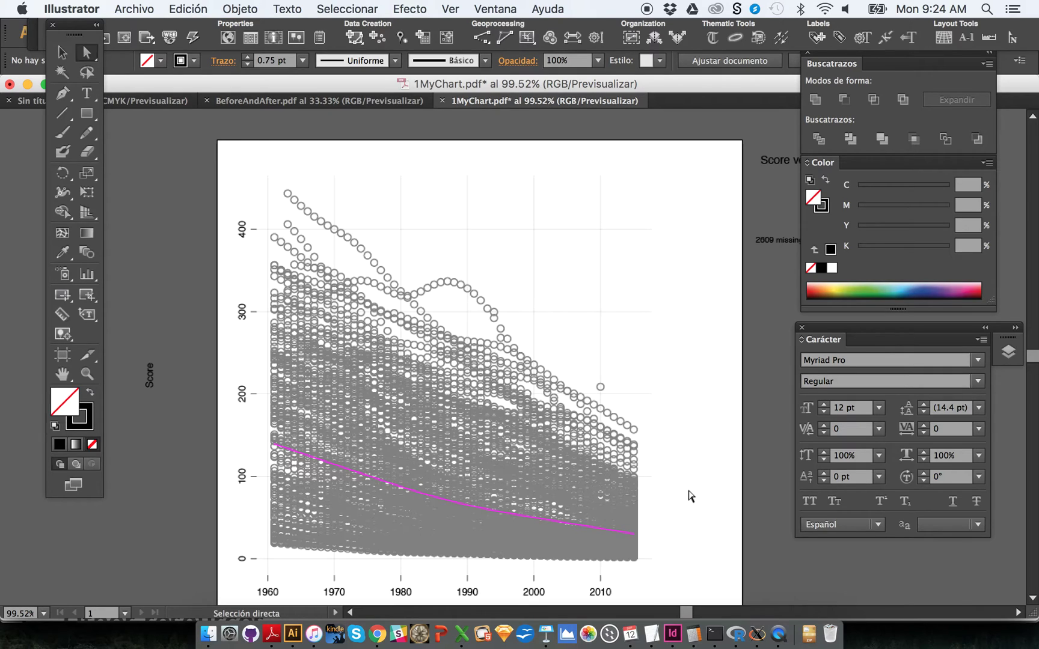
Step: Toggle Outline view with Cmd+Y to inspect the paths along the chart's top-right edge
{"action": "key", "text": "super"}
{"action": "key", "text": "super+y"}
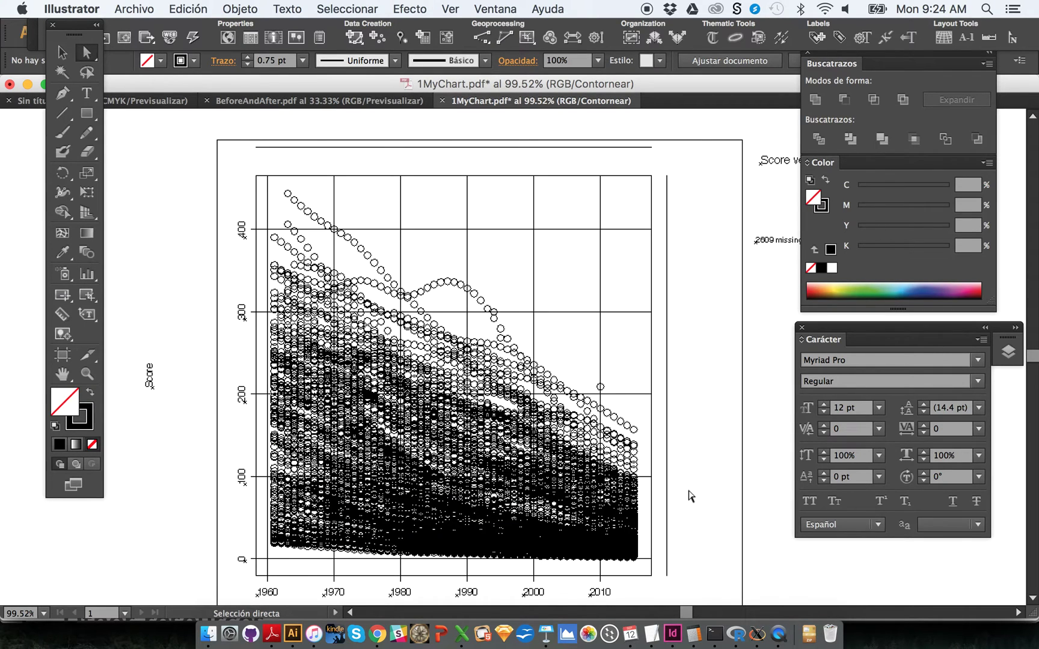
{"action": "left_click_drag", "start_coordinate": [690, 493], "coordinate": [691, 484]}
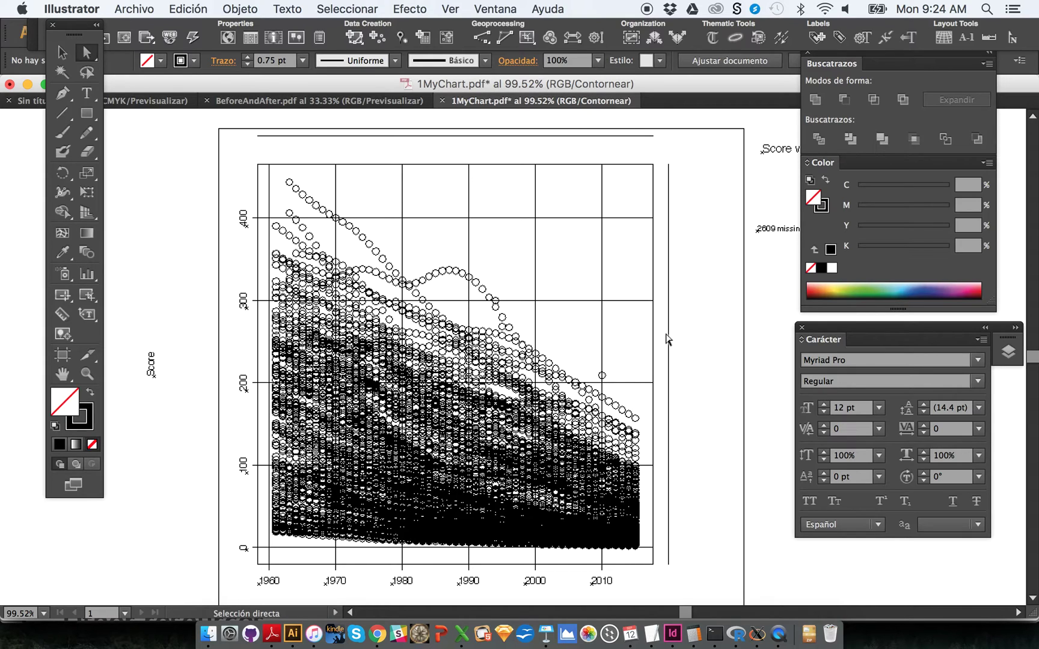
{"action": "left_click", "coordinate": [664, 160]}
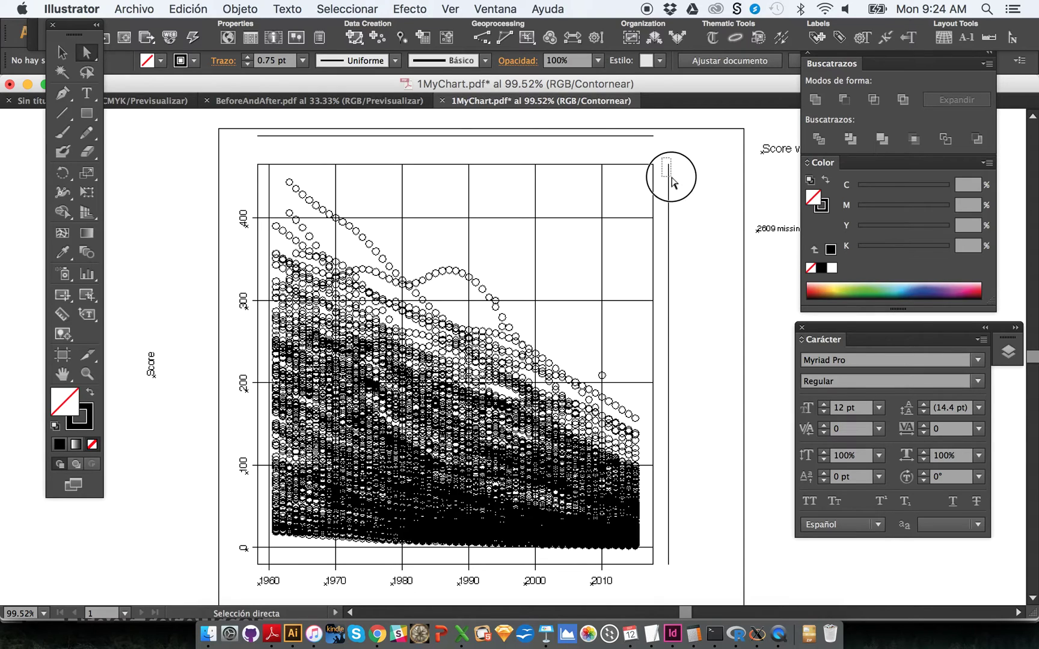
{"action": "left_click", "coordinate": [668, 172]}
{"action": "left_click", "coordinate": [678, 175]}
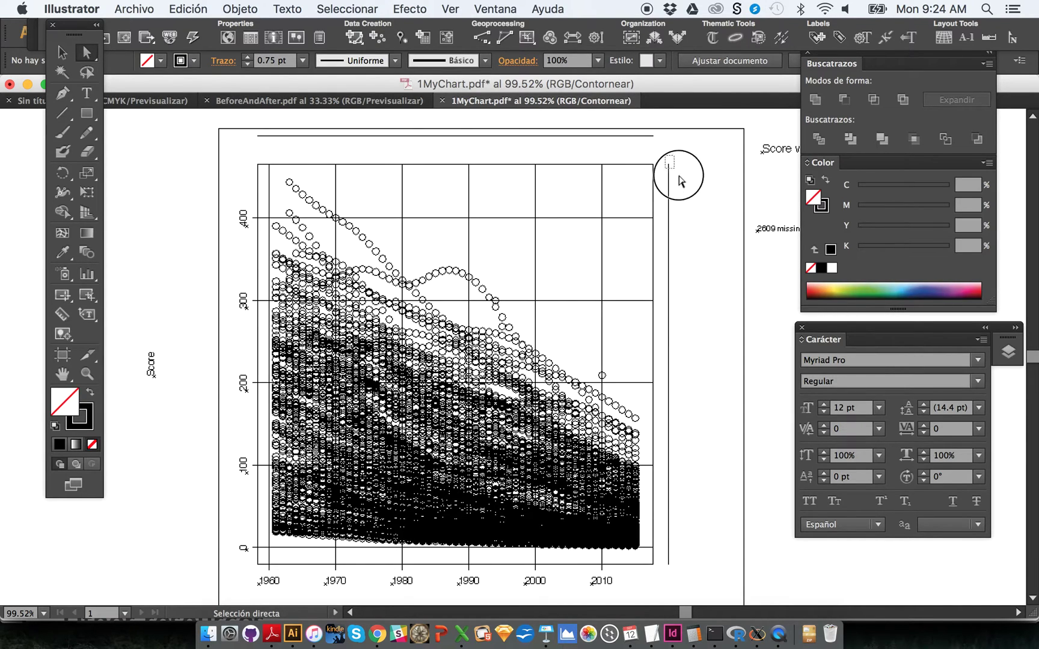
{"action": "left_click", "coordinate": [682, 177]}
{"action": "key", "text": "super+y"}
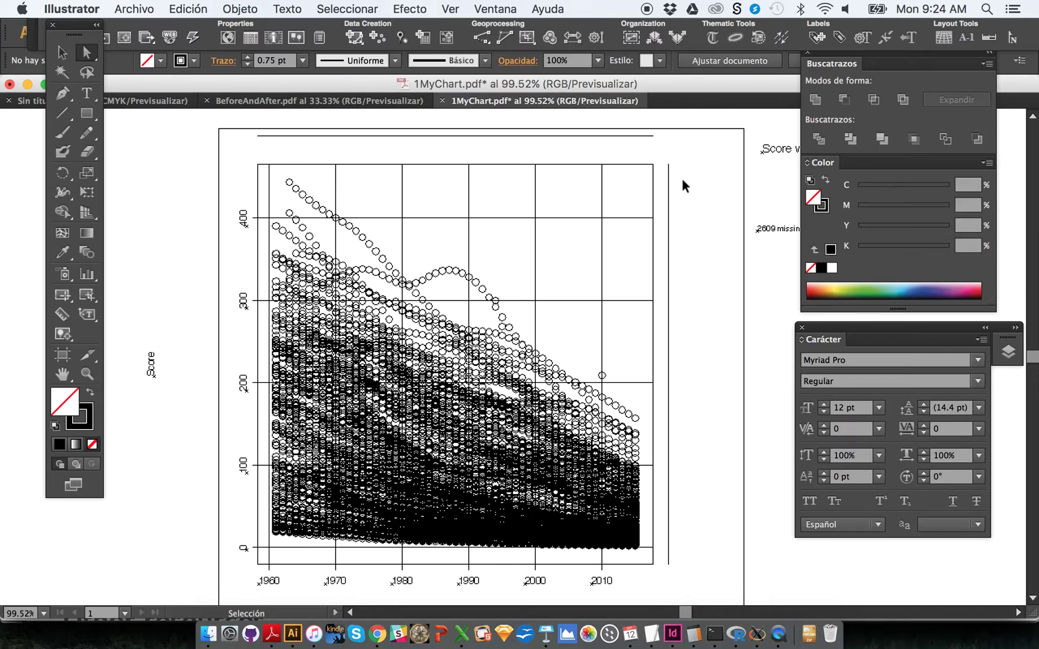
{"action": "left_click", "coordinate": [669, 162]}
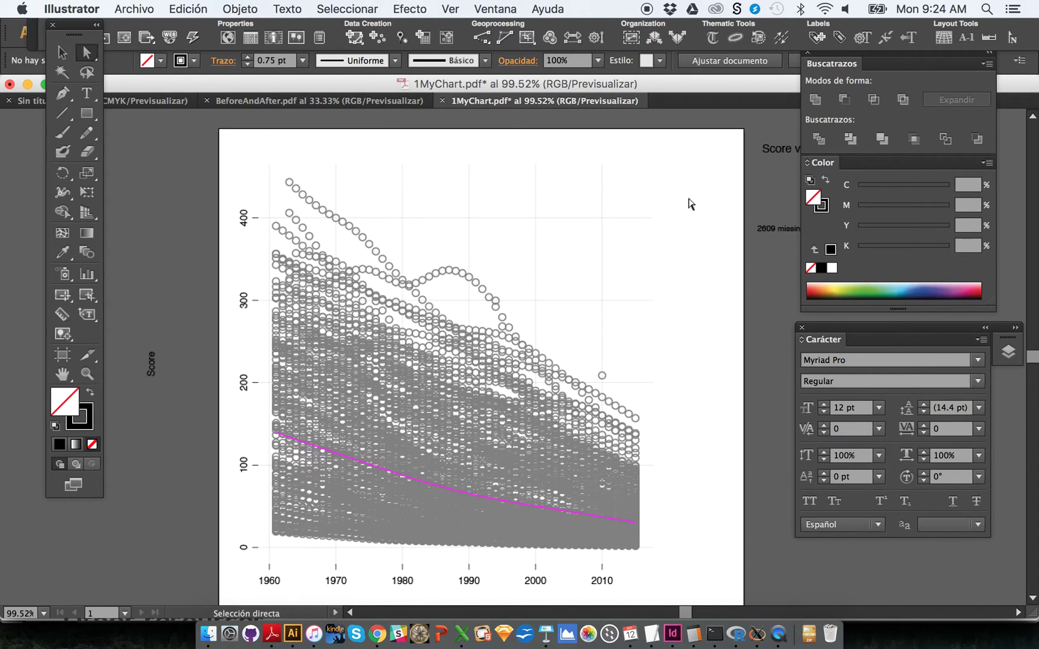
Step: In Outline view, check the Object menu and Layers panel, then zoom into the top-right corner
{"action": "left_click", "coordinate": [248, 10]}
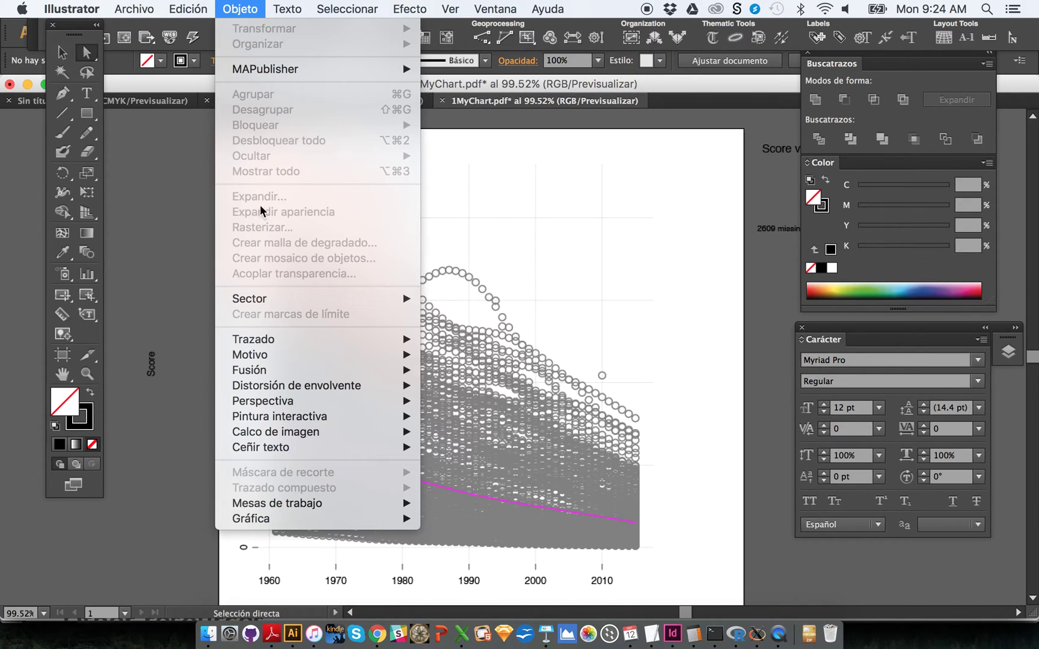
{"action": "left_click", "coordinate": [696, 230]}
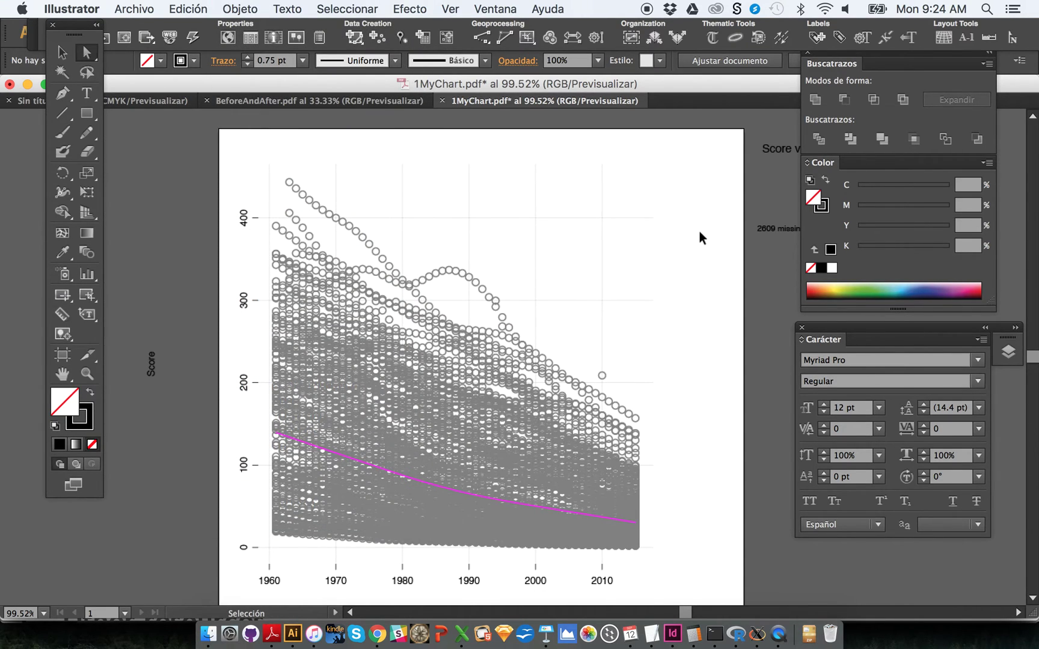
{"action": "key", "text": "super+y"}
{"action": "left_click", "coordinate": [686, 283]}
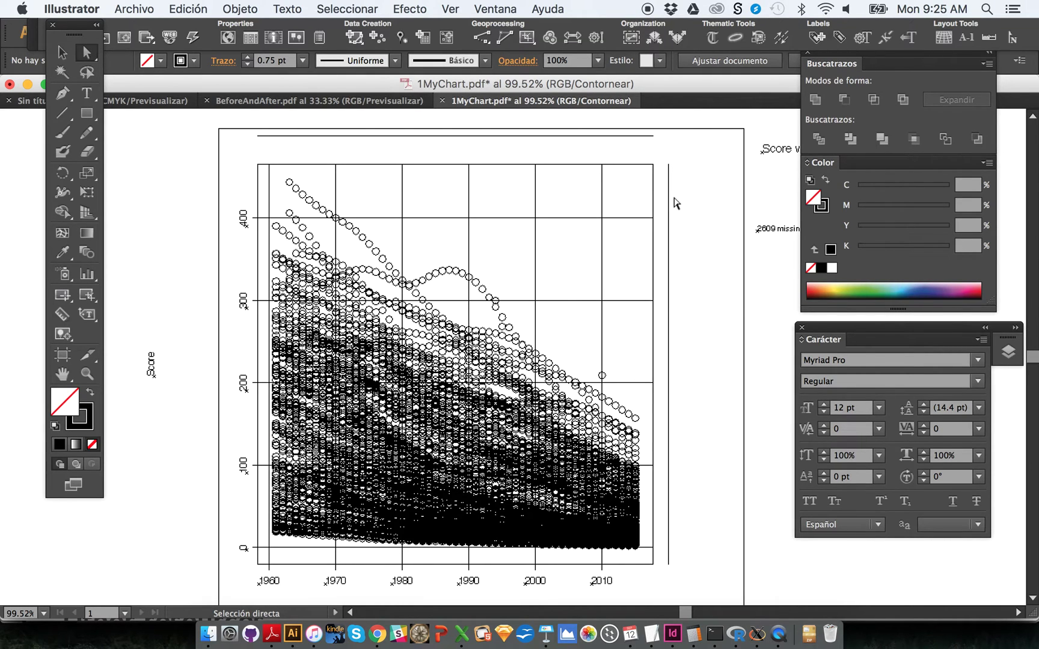
{"action": "left_click", "coordinate": [484, 11]}
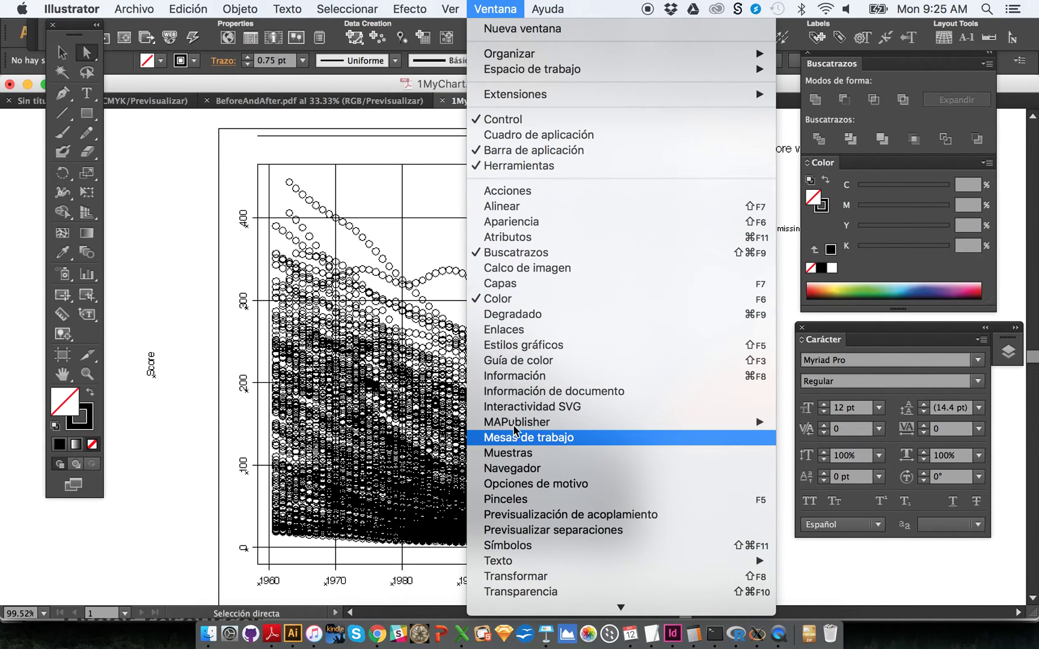
{"action": "left_click", "coordinate": [523, 283]}
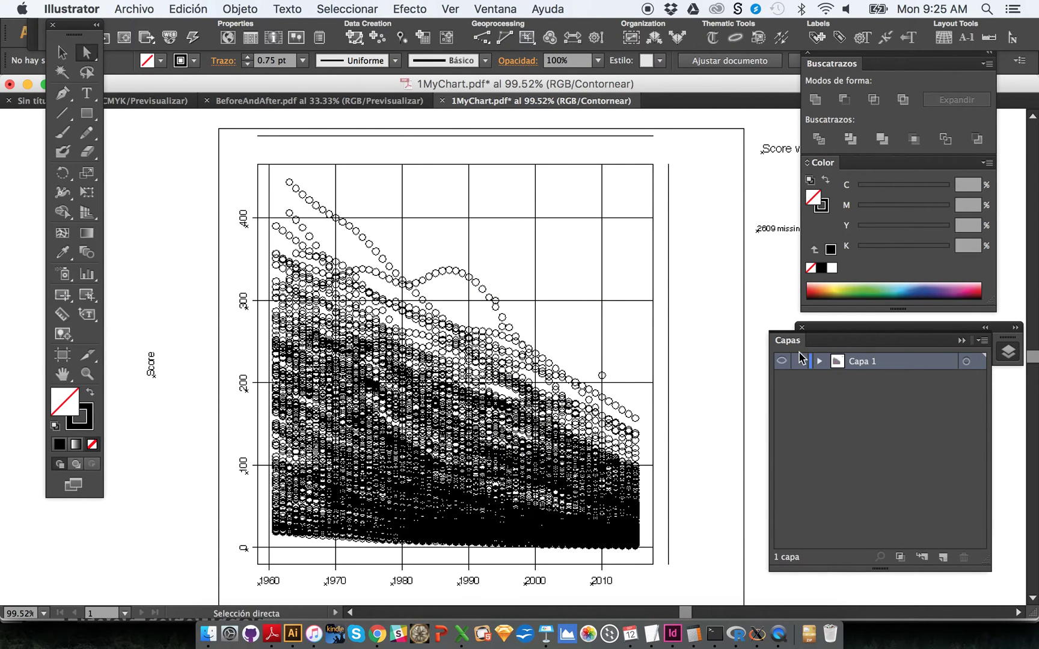
{"action": "key", "text": "super+t"}
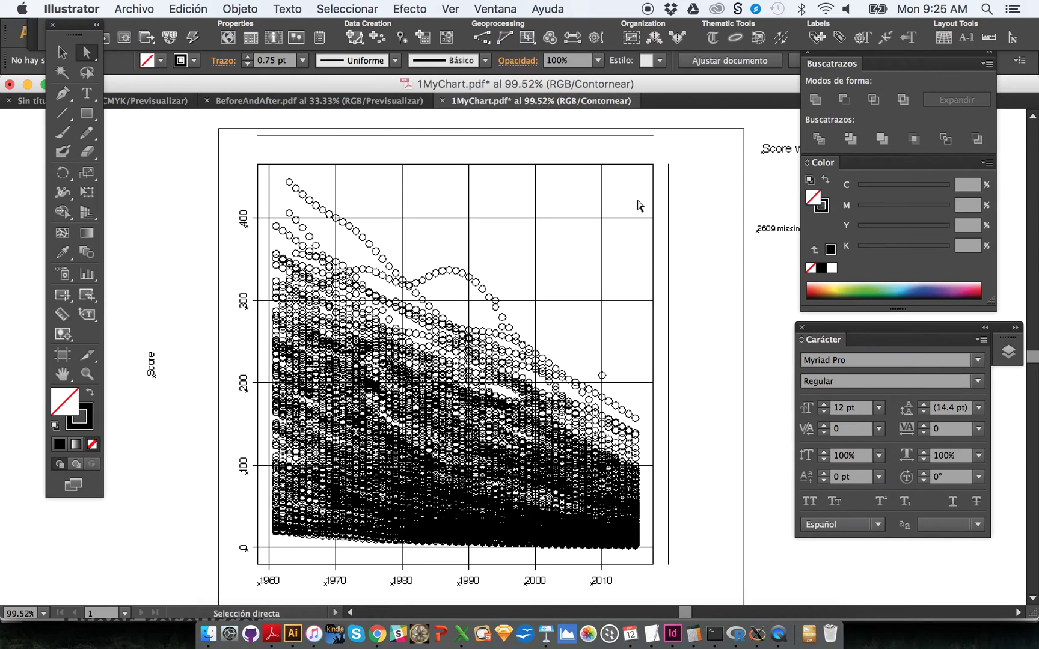
{"action": "key", "text": "super+space"}
{"action": "left_click_drag", "start_coordinate": [621, 126], "coordinate": [686, 233]}
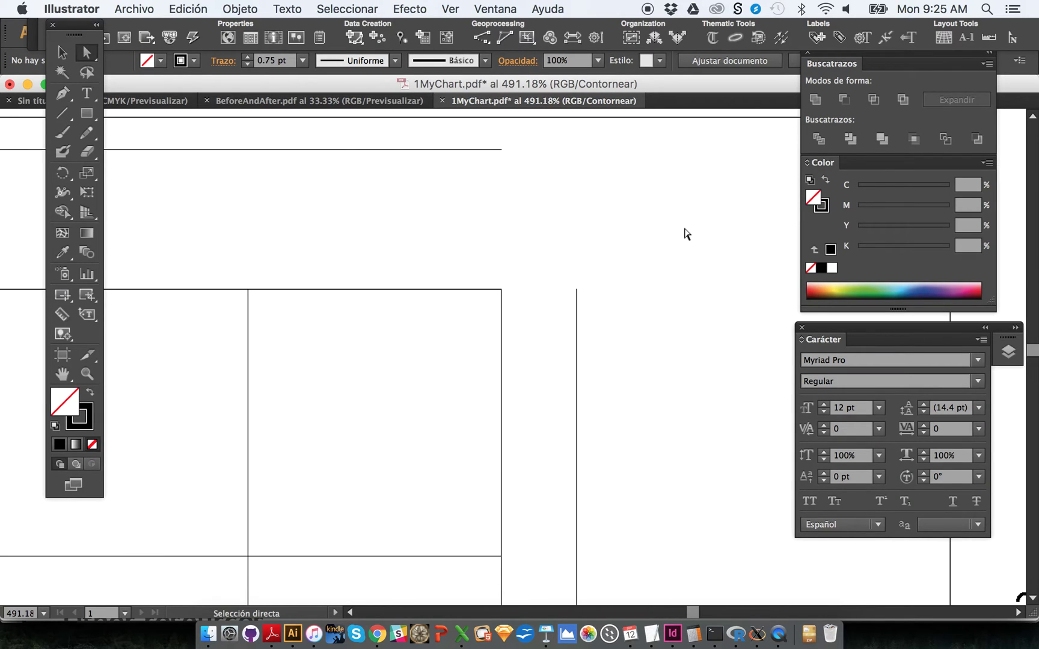
Step: Zoom the view out to 100% and bring the plot area into view
{"action": "key", "text": "super+alt+space"}
{"action": "left_click", "coordinate": [547, 349]}
{"action": "left_click", "coordinate": [554, 364]}
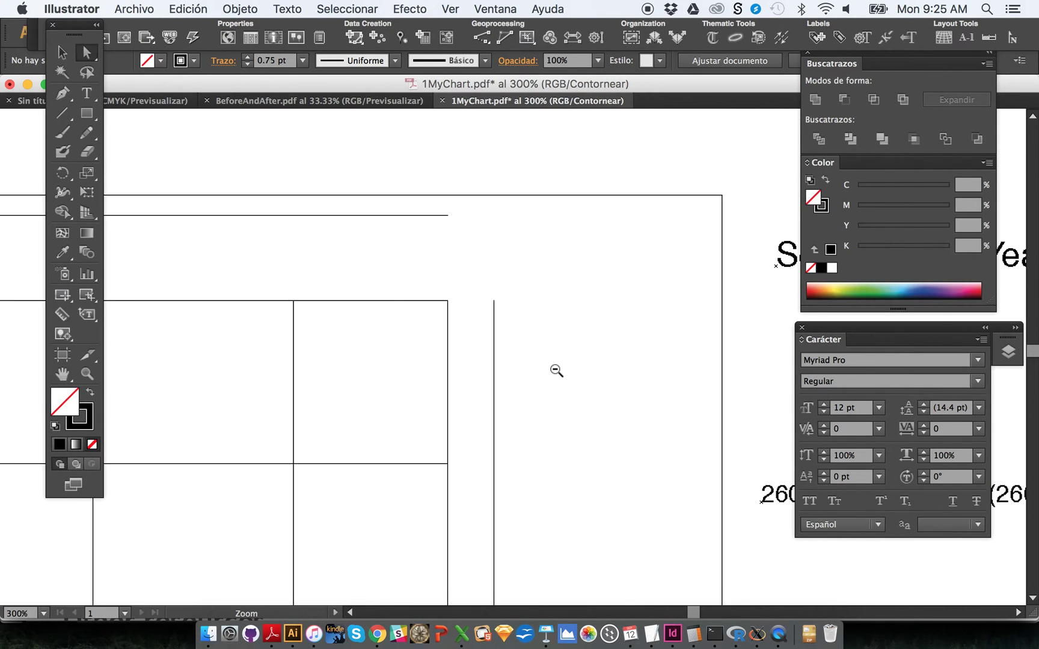
{"action": "left_click", "coordinate": [557, 370]}
{"action": "left_click", "coordinate": [557, 371]}
{"action": "left_click_drag", "start_coordinate": [480, 395], "coordinate": [544, 329]}
{"action": "key", "text": "super+alt+space"}
{"action": "left_click", "coordinate": [549, 308]}
{"action": "scroll", "coordinate": [547, 334], "scroll_direction": "down", "scroll_amount": 1}
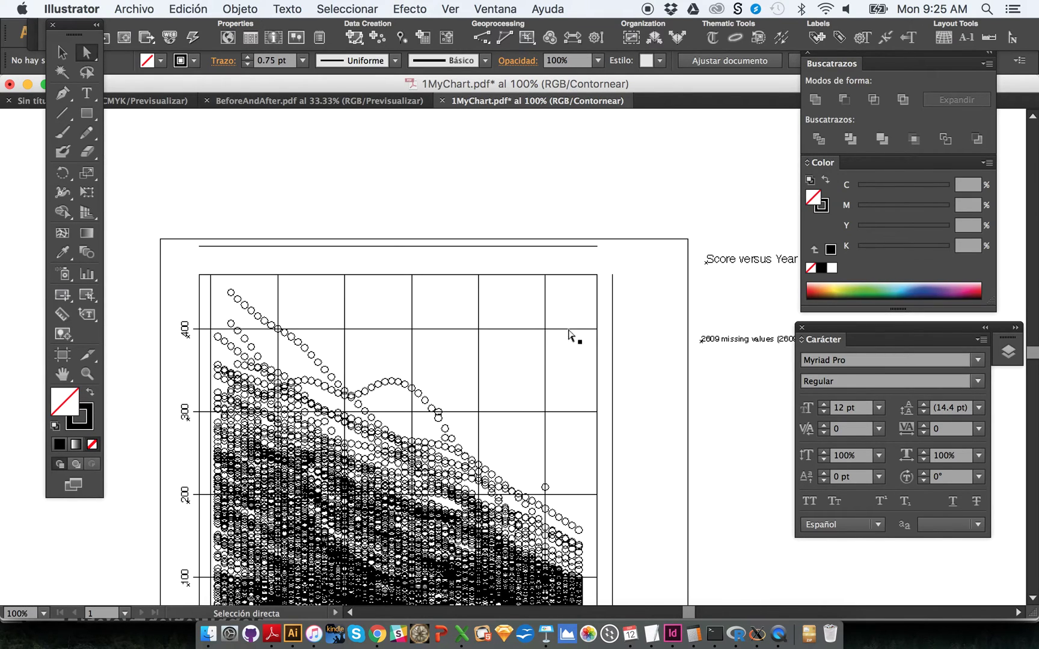
{"action": "scroll", "coordinate": [587, 288], "scroll_direction": "down", "scroll_amount": 5}
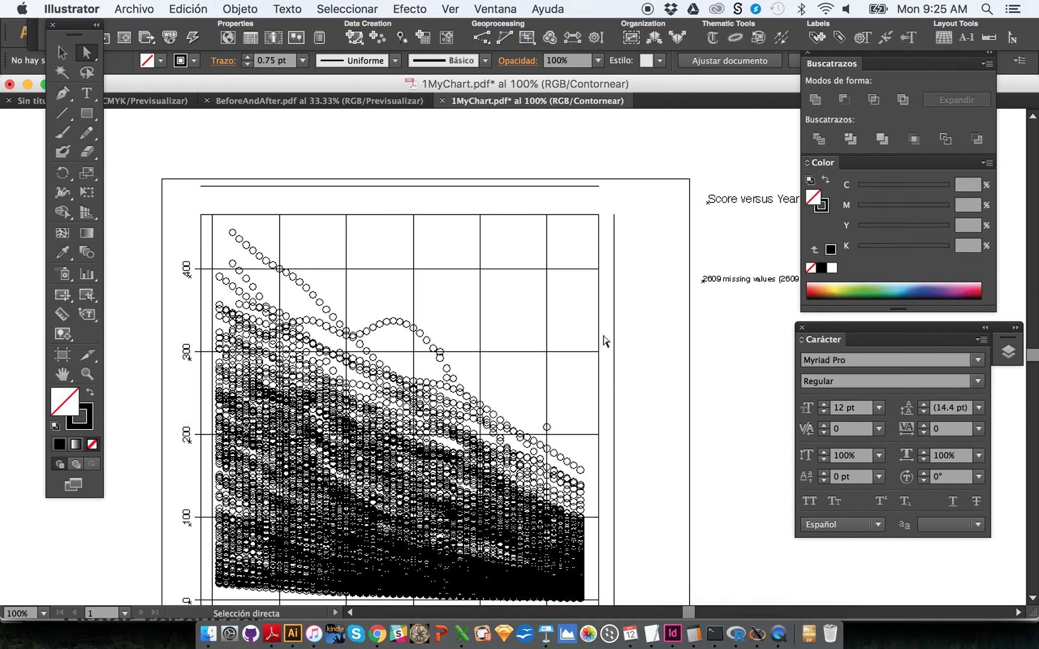
{"action": "scroll", "coordinate": [604, 343], "scroll_direction": "down", "scroll_amount": 6}
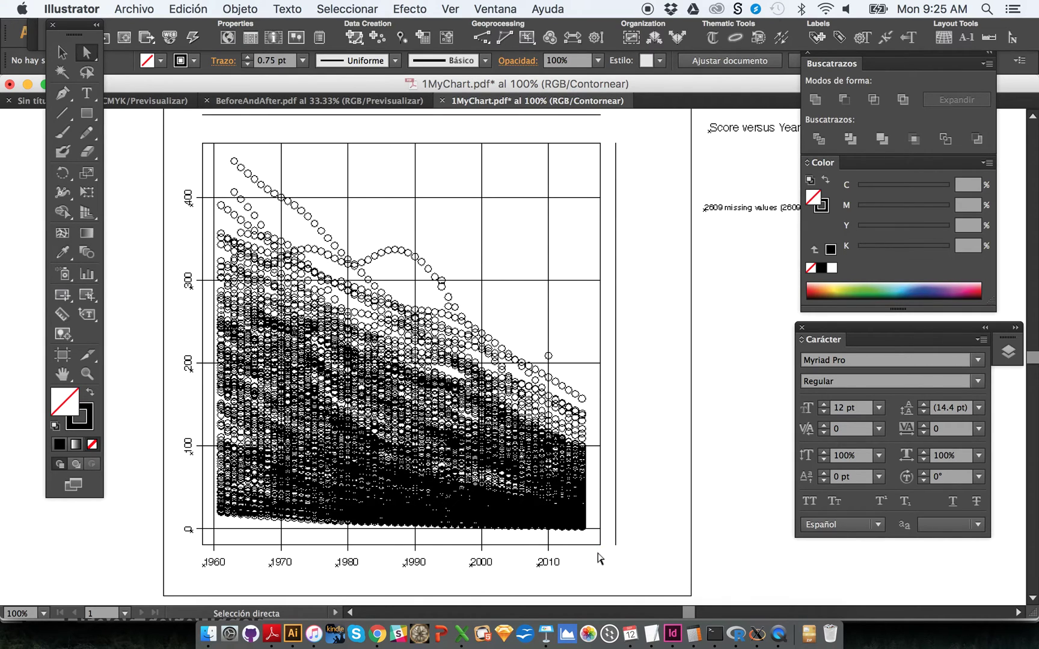
Step: Delete the plot area's hidden frame rectangle and return to full-colour preview
{"action": "left_click", "coordinate": [601, 173]}
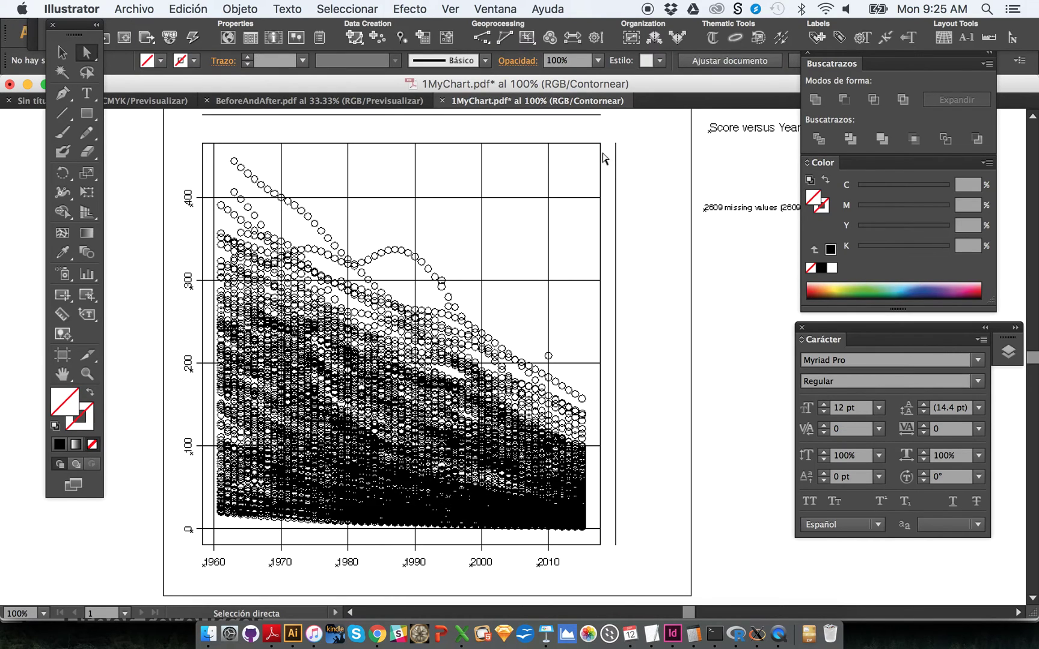
{"action": "left_click", "coordinate": [602, 157]}
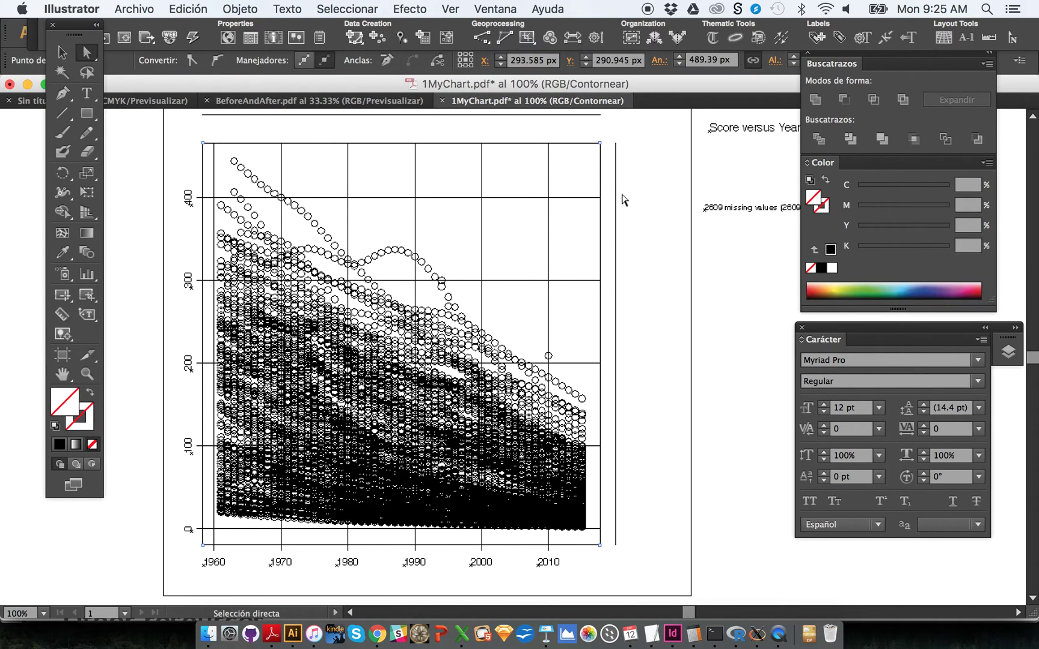
{"action": "key", "text": "Delete"}
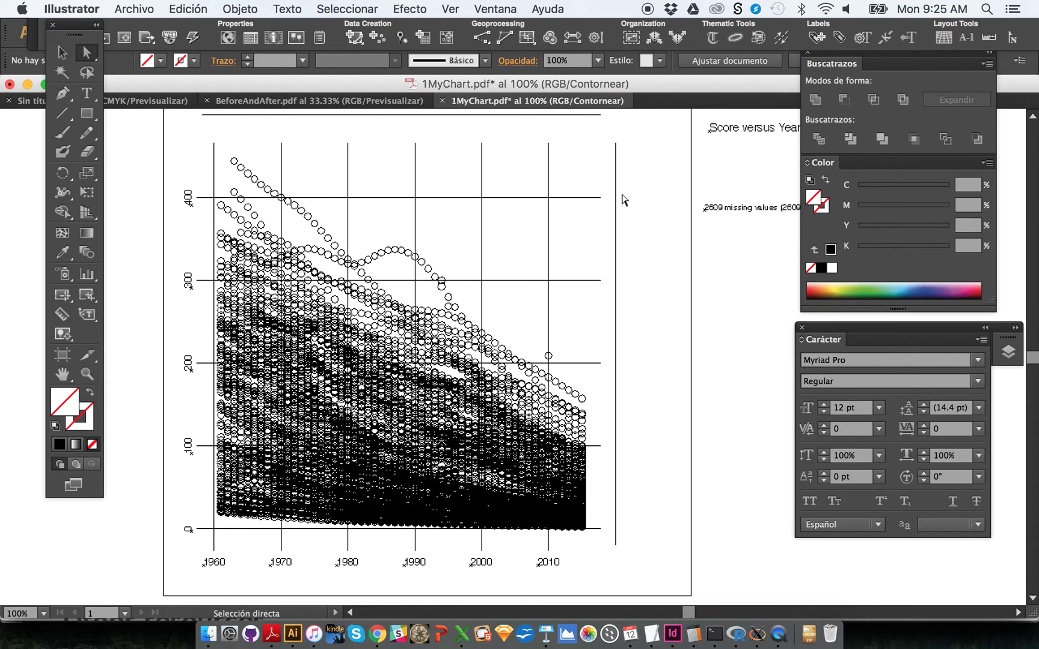
{"action": "key", "text": "super+y"}
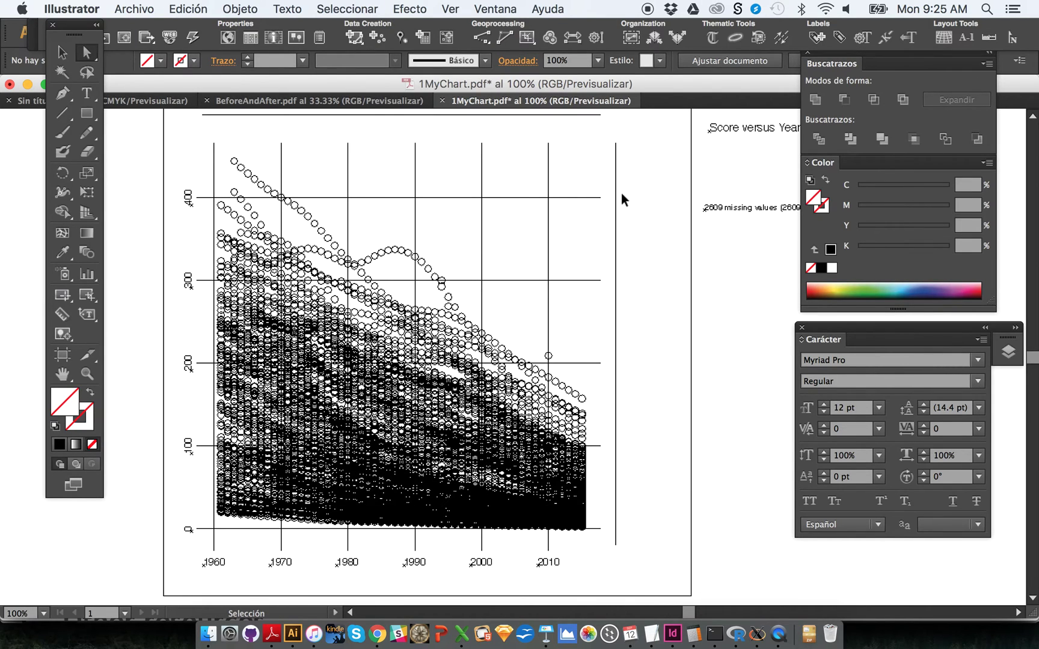
Step: Select the chart's right border line, then toggle Outline view and back to Preview
{"action": "left_click", "coordinate": [613, 158]}
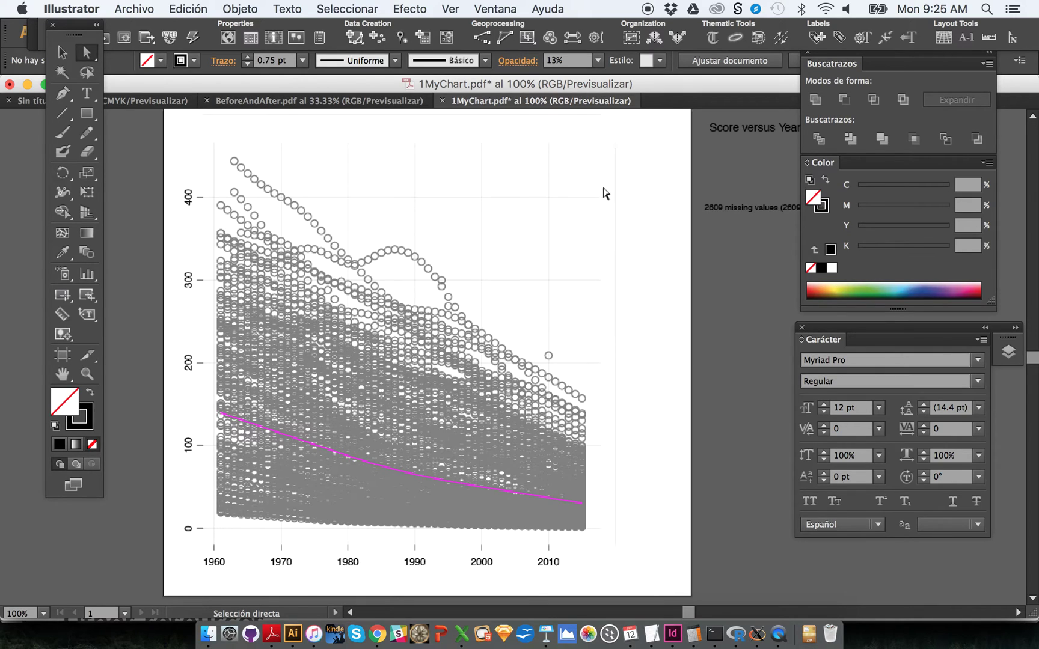
{"action": "key", "text": "v"}
{"action": "key", "text": "ctrl+y"}
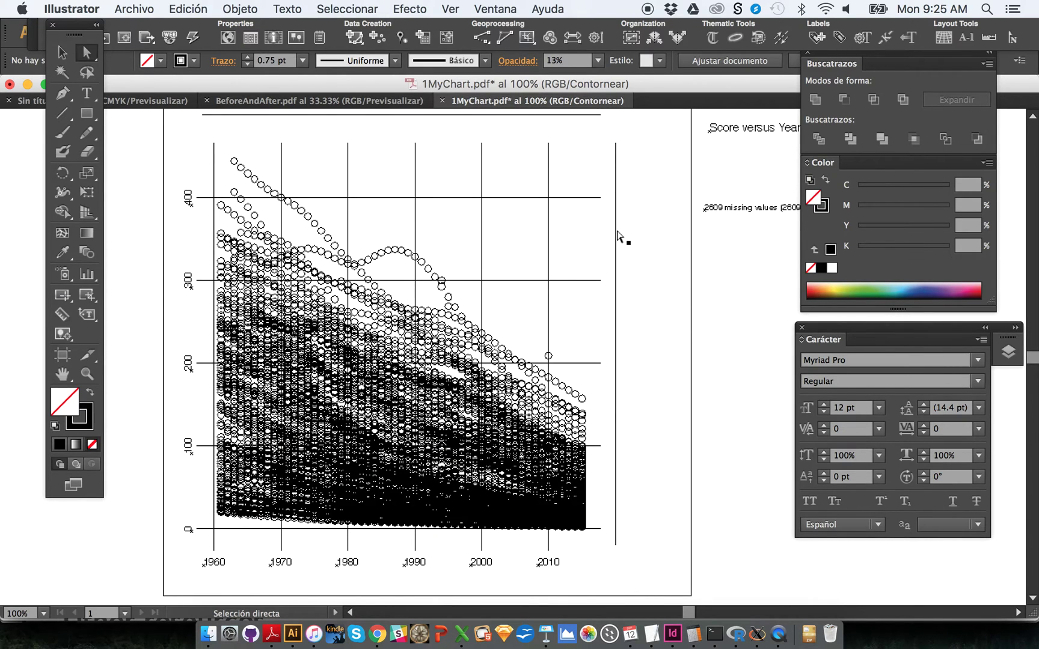
{"action": "key", "text": "ctrl+y"}
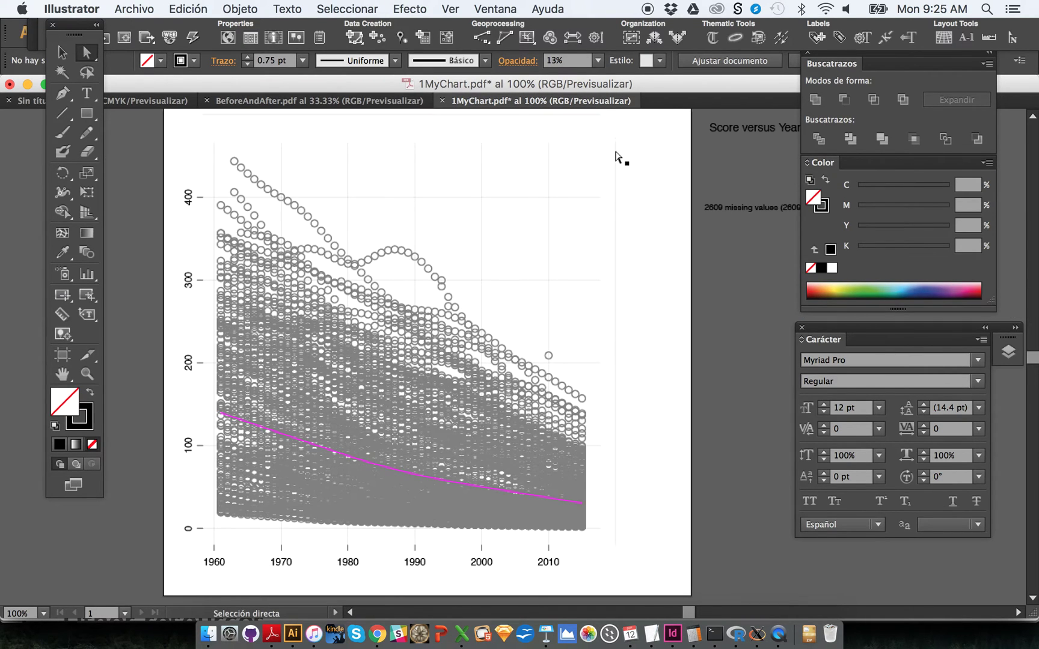
Step: Zoom in on the upper scatterplot area, scores 200–400, with the score axis visible
{"action": "left_click_drag", "start_coordinate": [621, 256], "coordinate": [633, 281]}
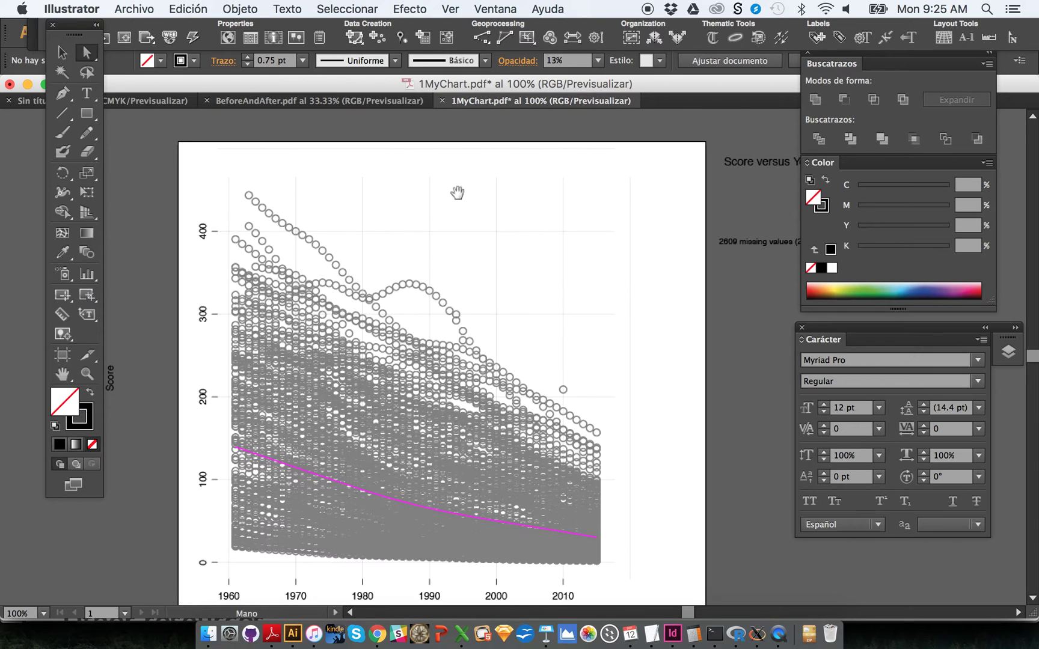
{"action": "key", "text": "ctrl+space"}
{"action": "left_click_drag", "start_coordinate": [175, 143], "coordinate": [751, 316]}
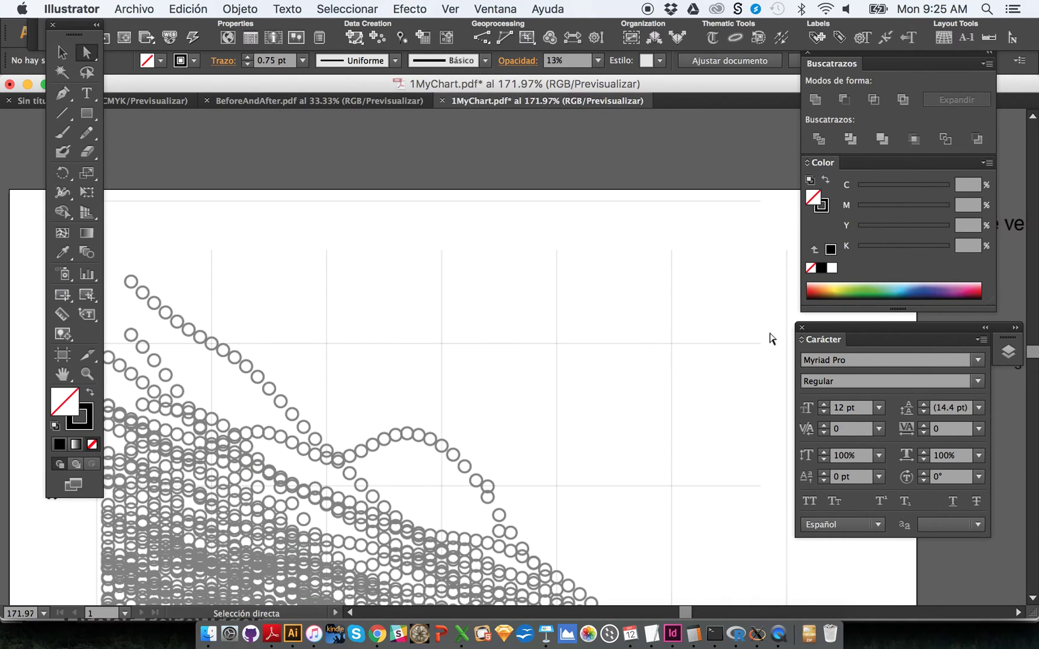
{"action": "key", "text": "Tab"}
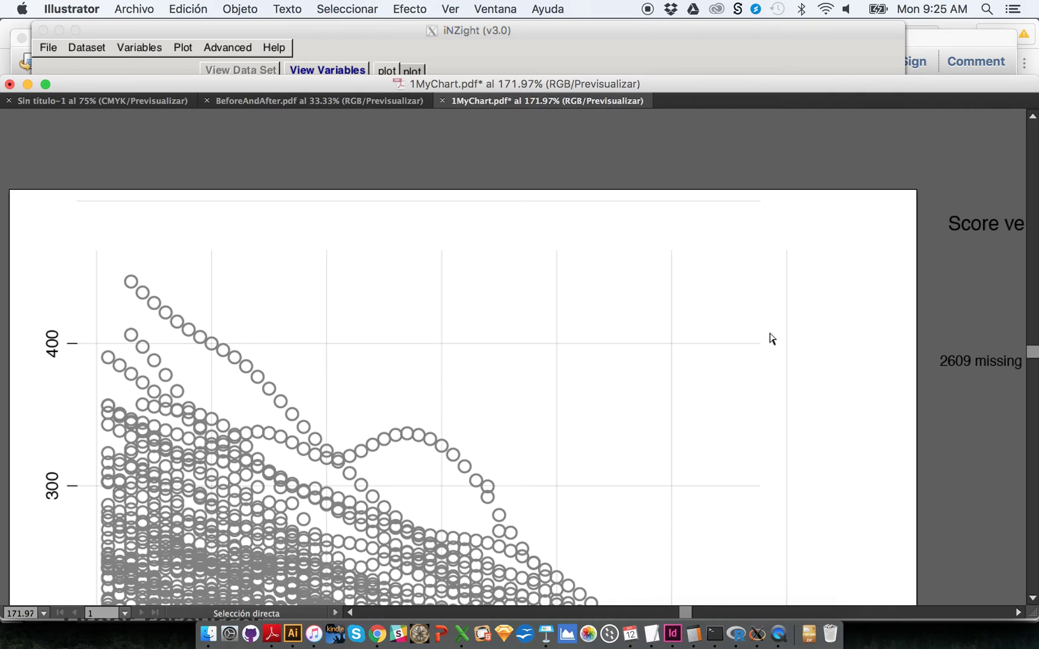
{"action": "key", "text": "Tab"}
{"action": "key", "text": "space"}
{"action": "left_click_drag", "start_coordinate": [751, 321], "coordinate": [727, 252]}
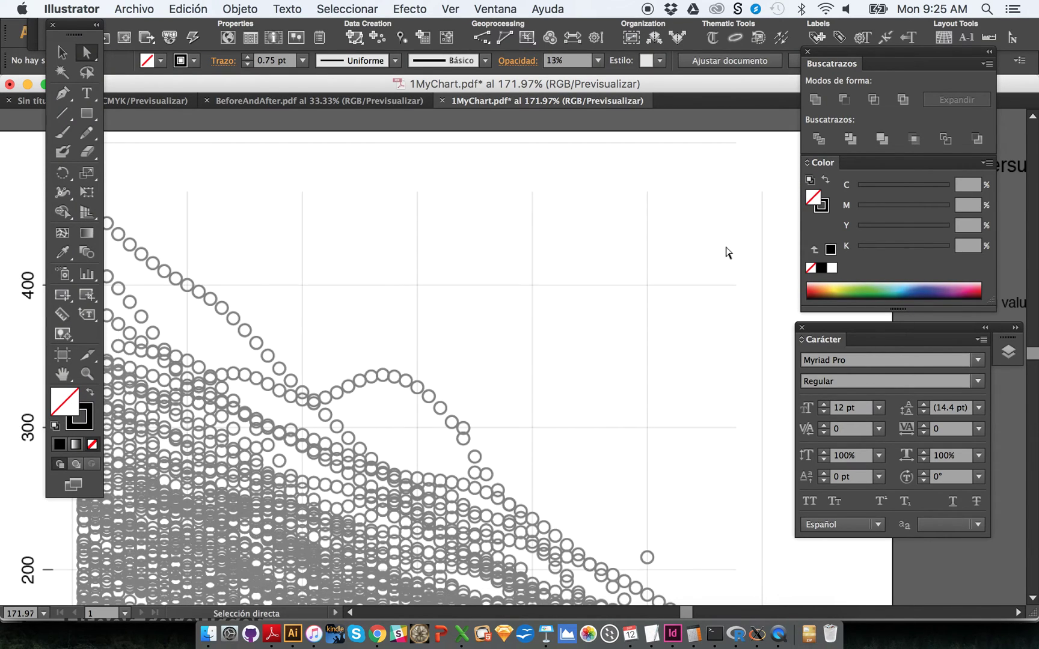
Step: Select the whole chart area group, then switch to the Direct Selection tool
{"action": "key", "text": "v"}
{"action": "left_click", "coordinate": [726, 248]}
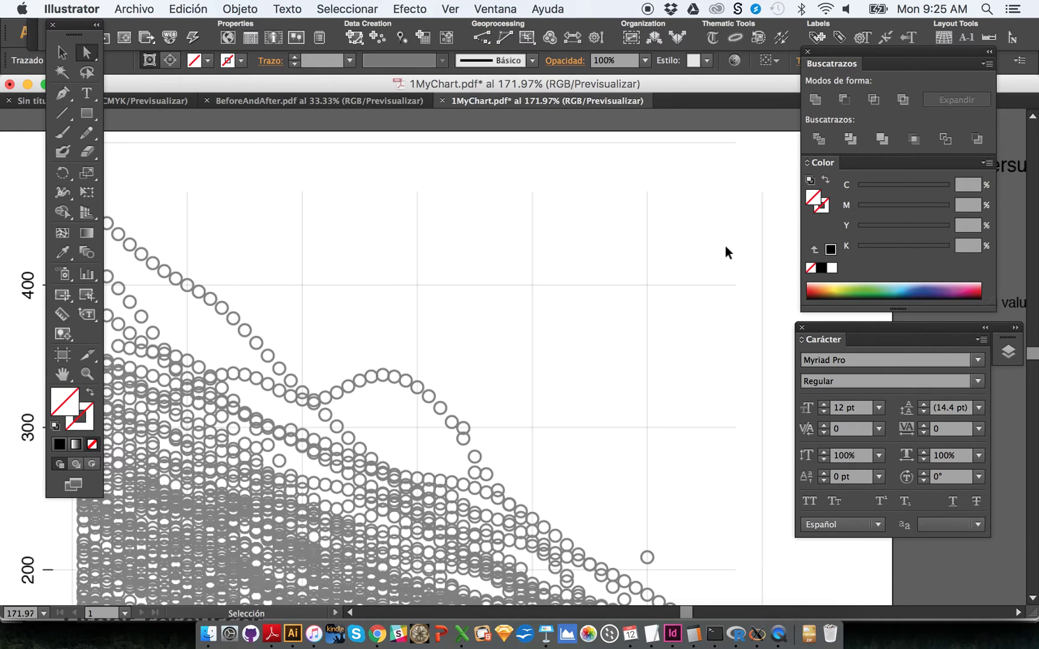
{"action": "key", "text": "a"}
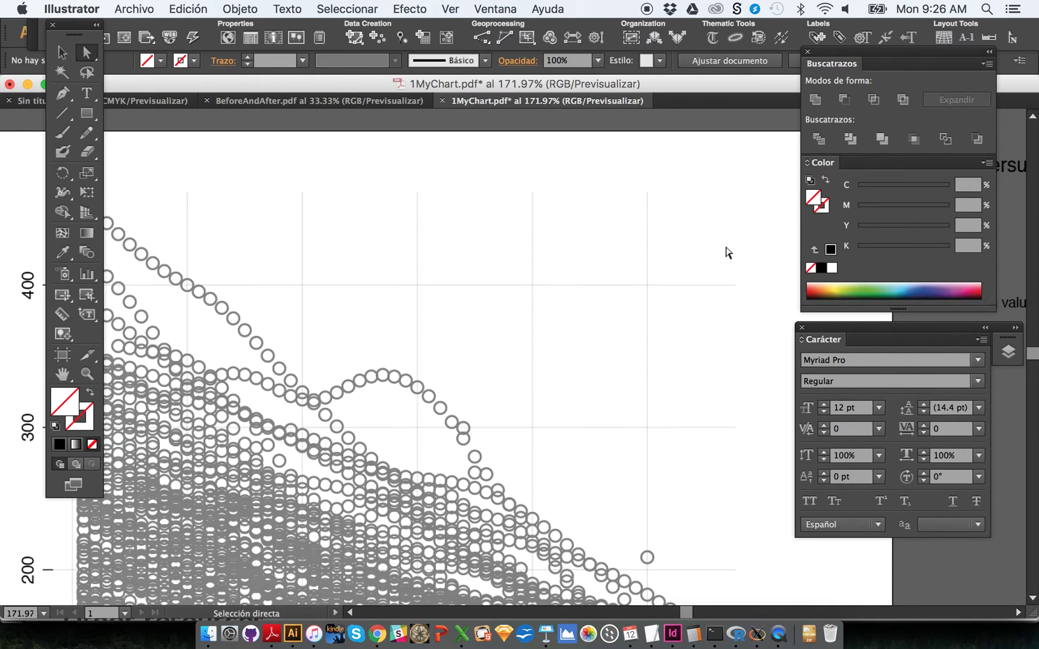
{"action": "left_click", "coordinate": [726, 246]}
{"action": "key", "text": "super+y"}
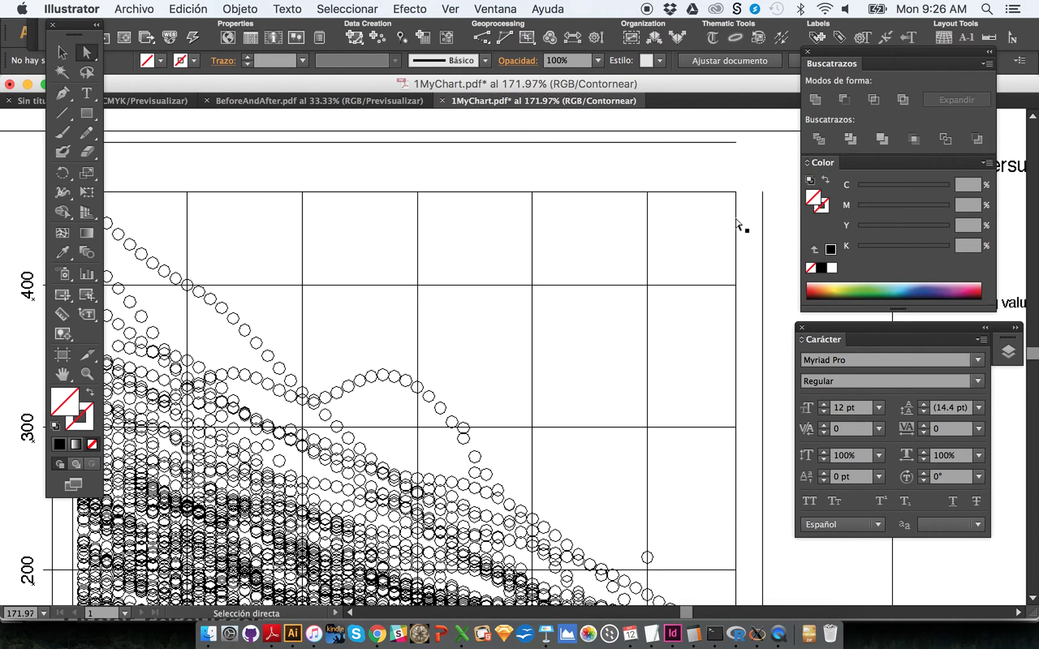
{"action": "left_click", "coordinate": [737, 222]}
{"action": "key", "text": "super+y"}
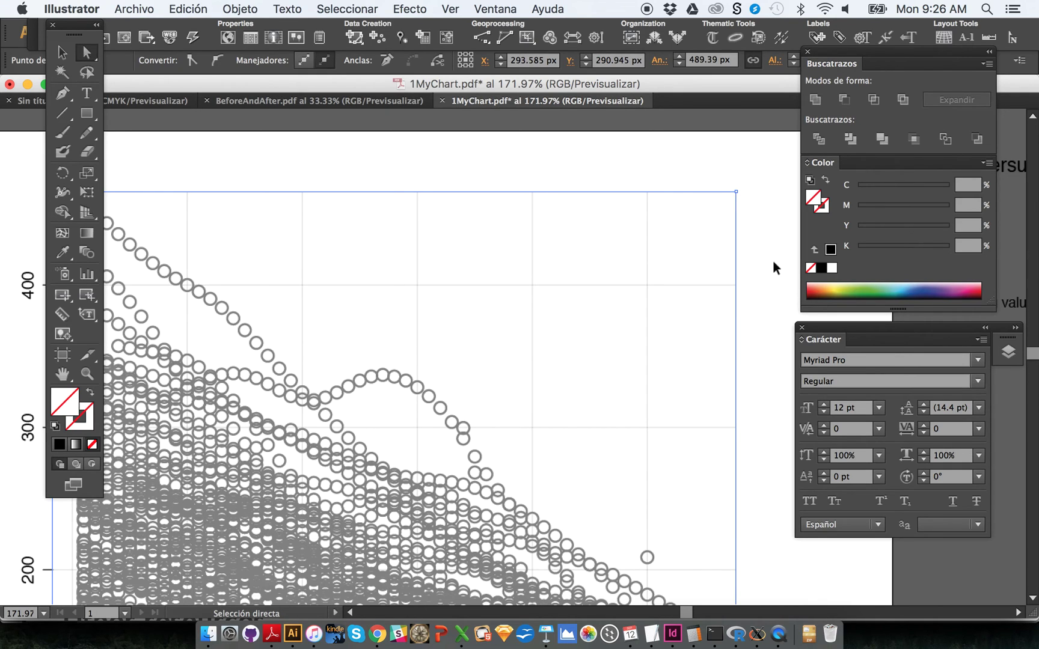
{"action": "key", "text": "super+y"}
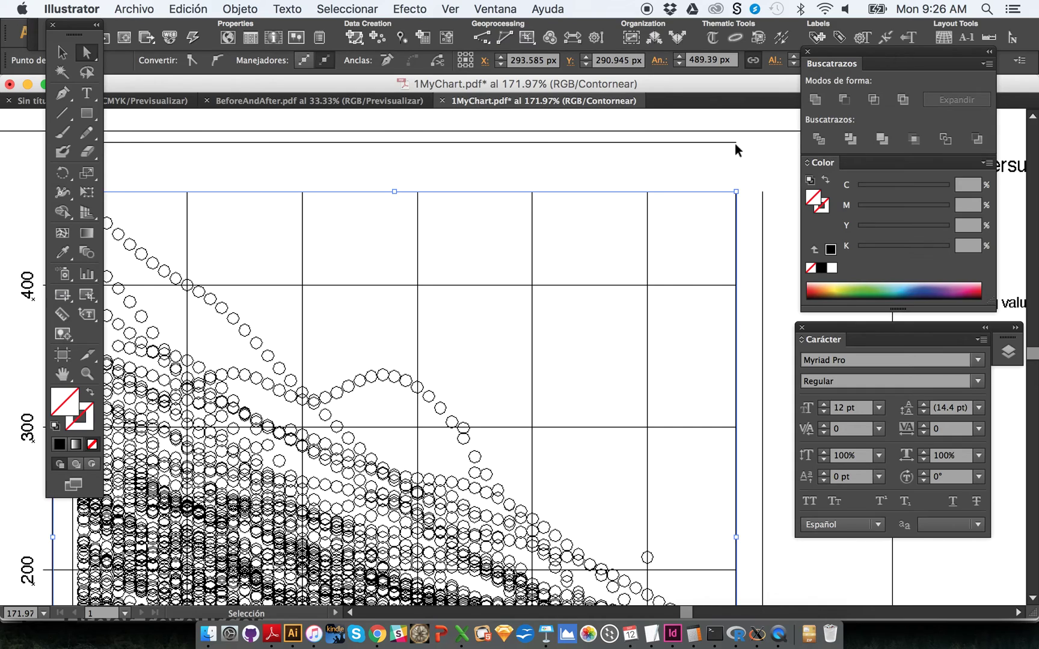
{"action": "key", "text": "super+y"}
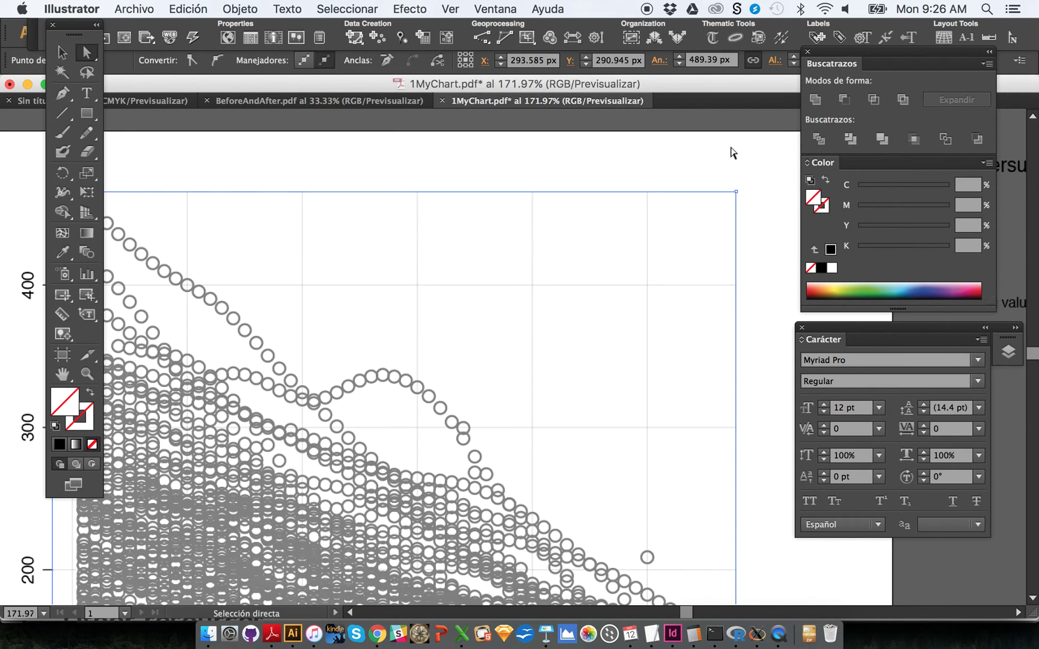
{"action": "left_click", "coordinate": [731, 151]}
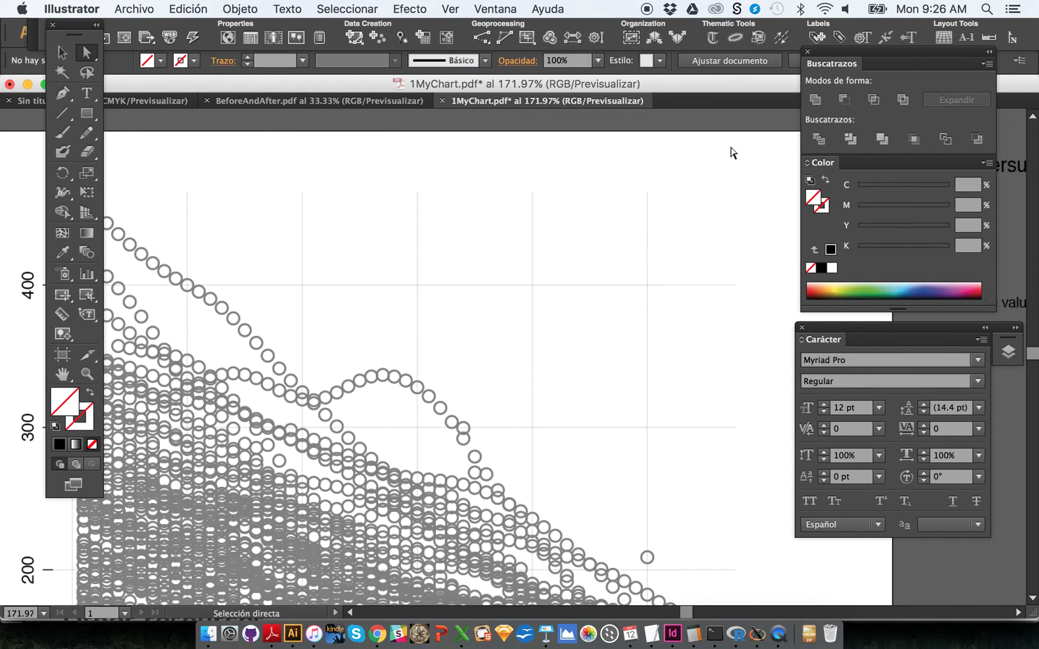
{"action": "left_click", "coordinate": [669, 156]}
{"action": "left_click", "coordinate": [691, 137]}
{"action": "left_click", "coordinate": [645, 174]}
{"action": "left_click", "coordinate": [730, 195]}
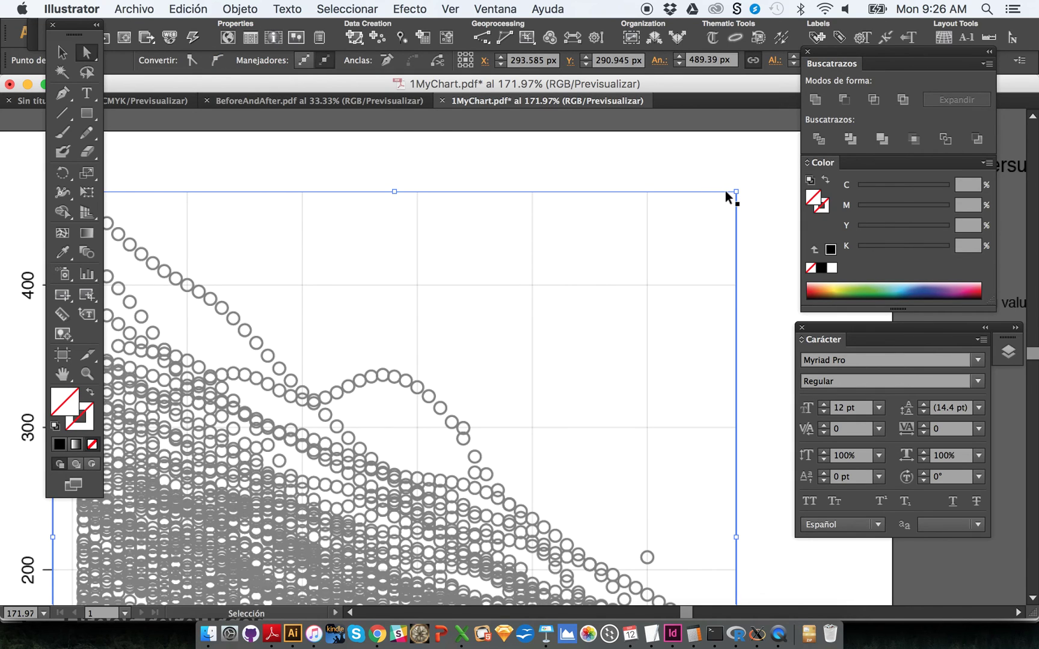
{"action": "key", "text": "super+y"}
{"action": "key", "text": "super+y"}
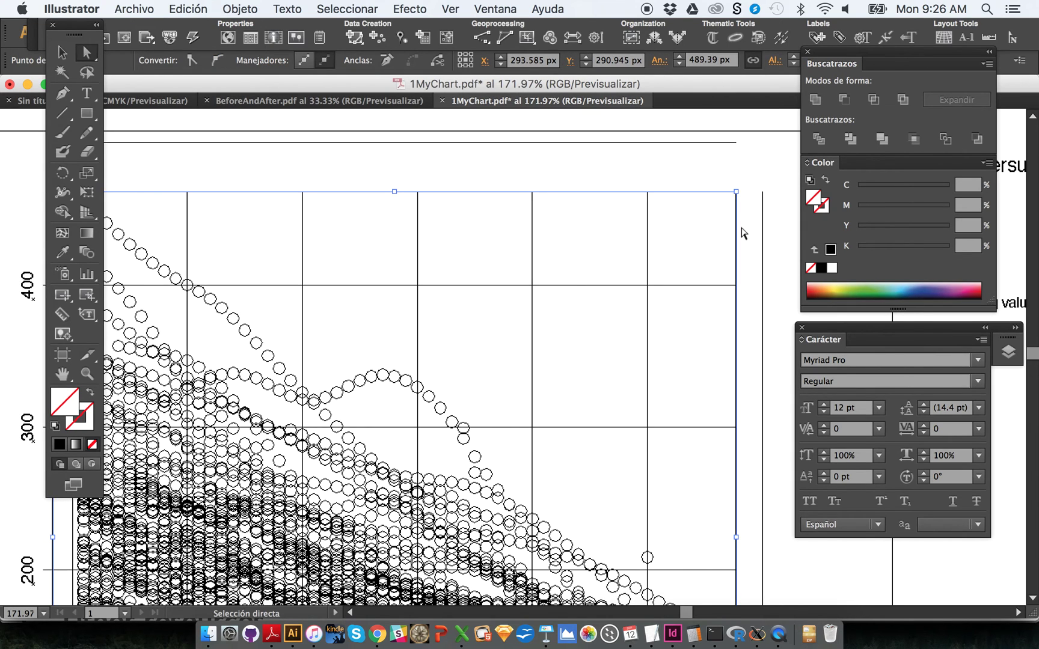
{"action": "key", "text": "shift+super+a"}
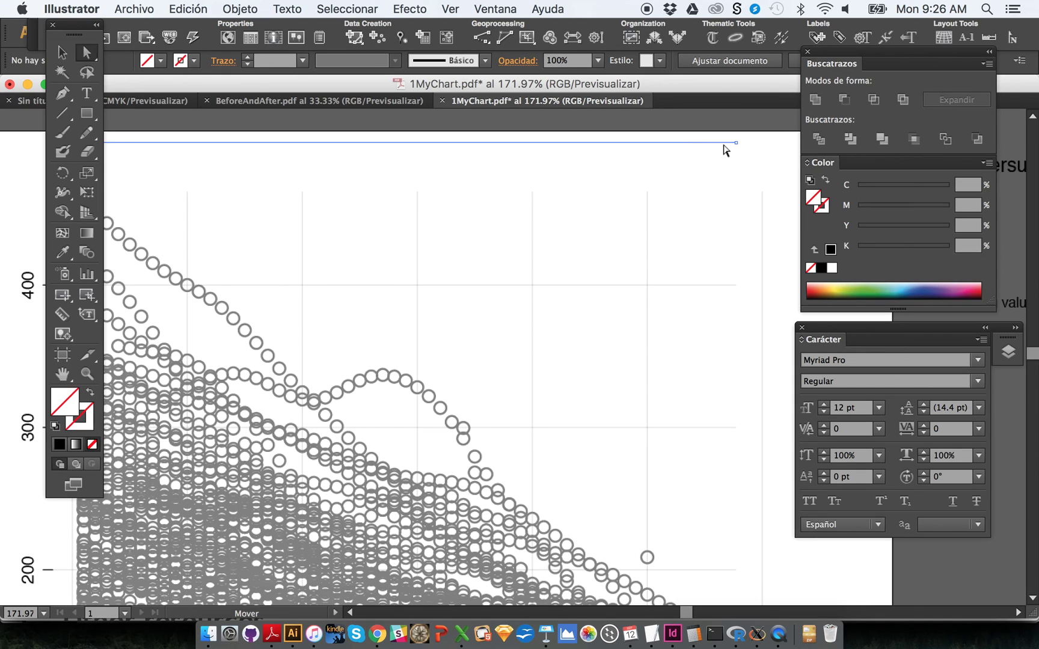
{"action": "left_click", "coordinate": [724, 148]}
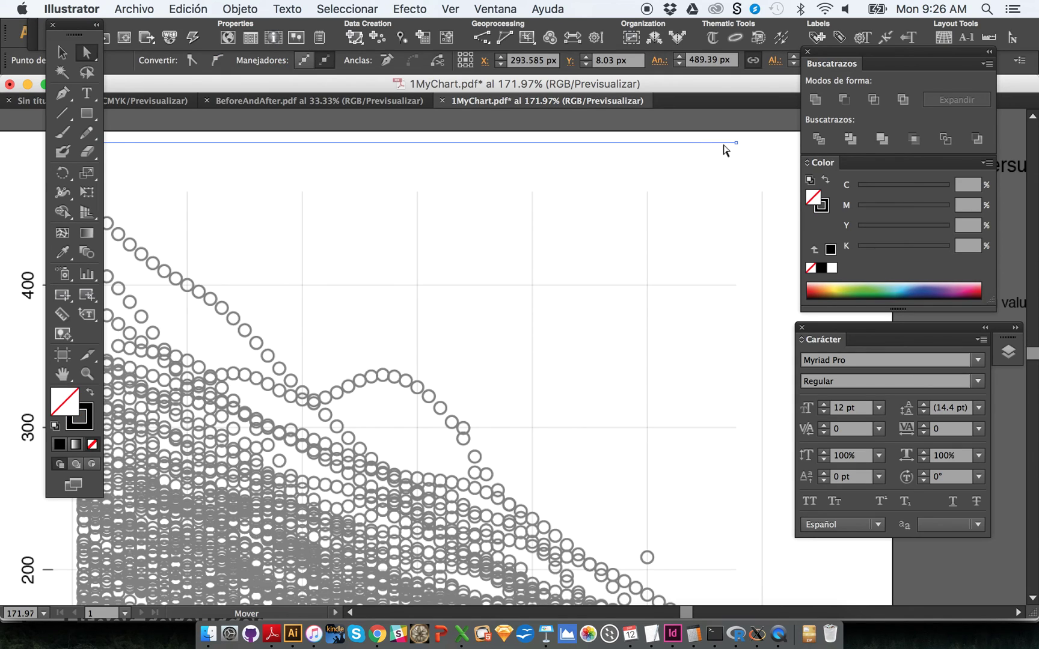
{"action": "left_click", "coordinate": [765, 215]}
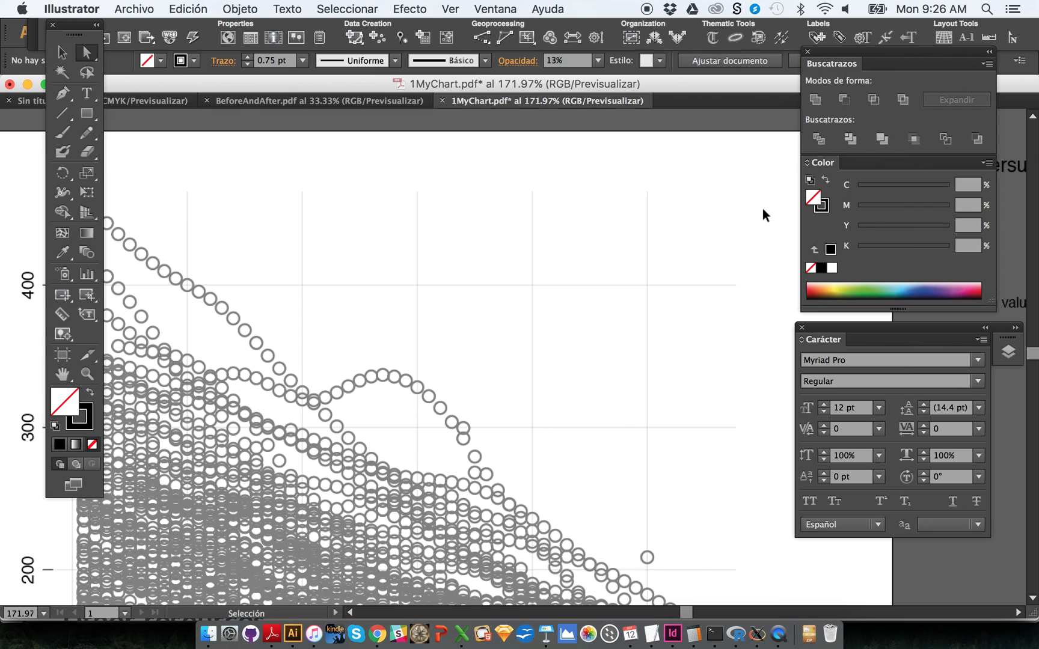
Step: In Outline view, reset to 100%, zoom out, then marquee-zoom to frame the whole scatterplot
{"action": "key", "text": "super+y"}
{"action": "key", "text": "super+1"}
{"action": "scroll", "coordinate": [520, 385], "scroll_direction": "down", "scroll_amount": 5}
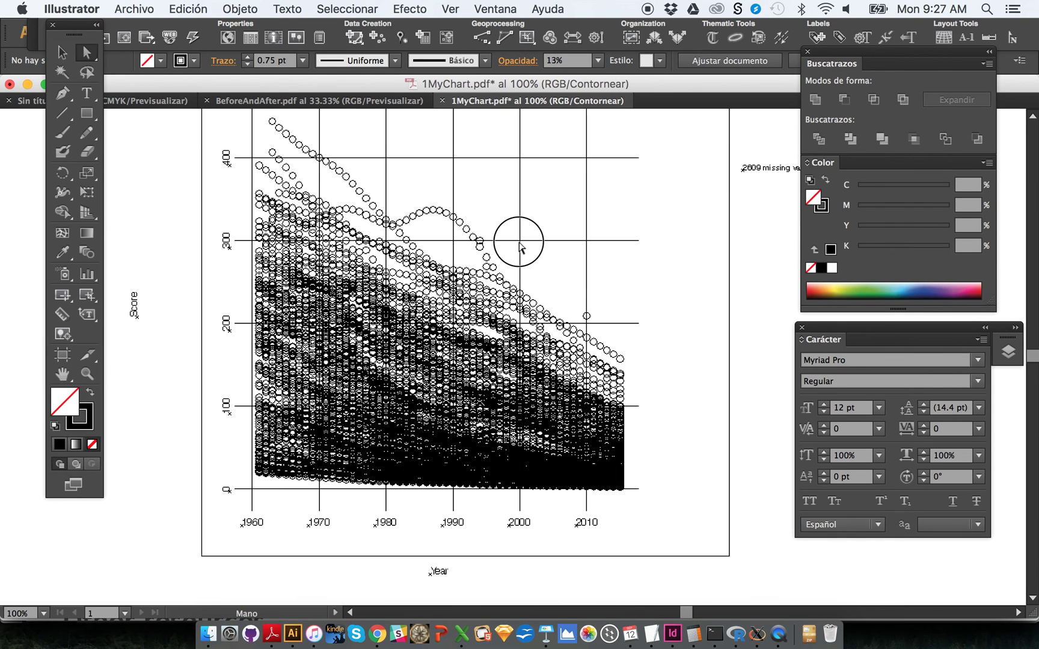
{"action": "key", "text": "super+minus"}
{"action": "key", "text": "super+space"}
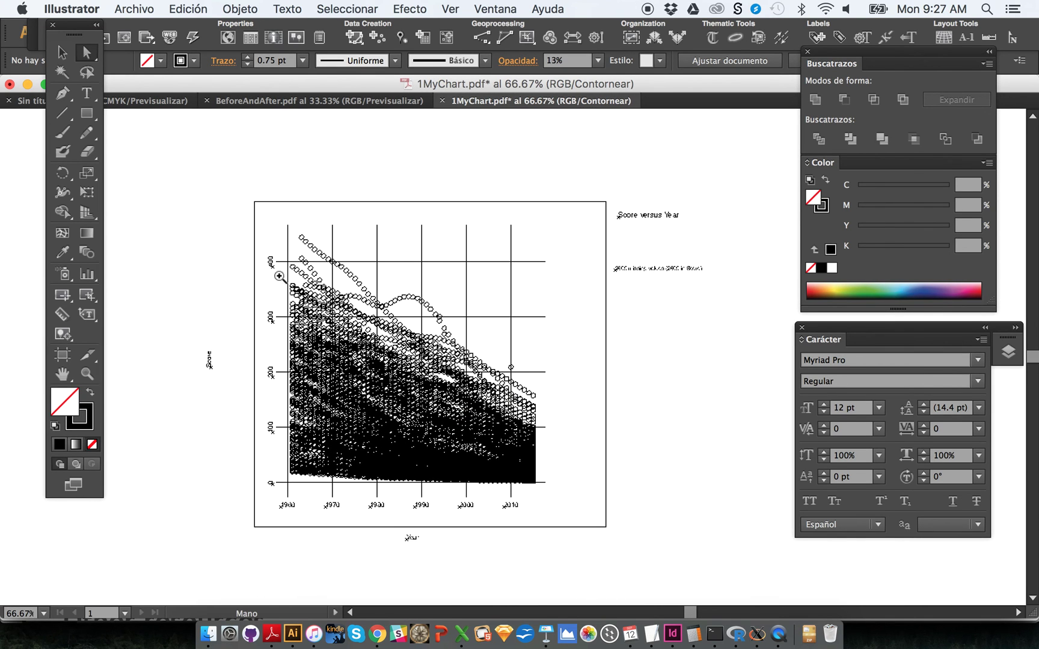
{"action": "left_click_drag", "start_coordinate": [265, 210], "coordinate": [625, 532]}
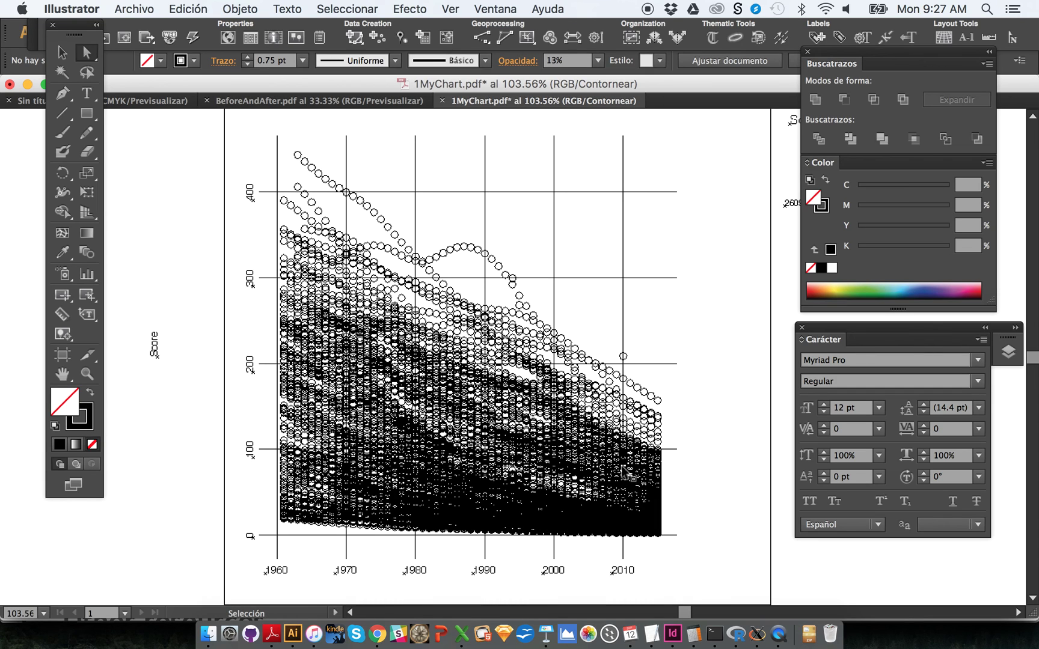
Step: Return the chart to full-colour preview with grey points and magenta smoother
{"action": "key", "text": "super+y"}
{"action": "key", "text": "super+y"}
{"action": "key", "text": "super+y"}
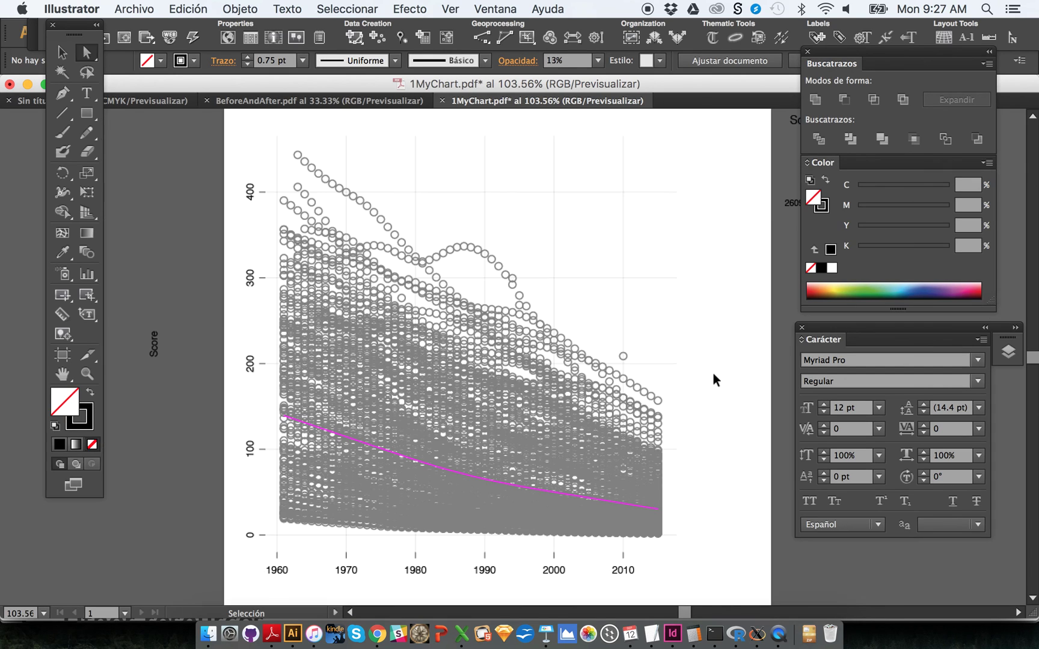
{"action": "key", "text": "super+y"}
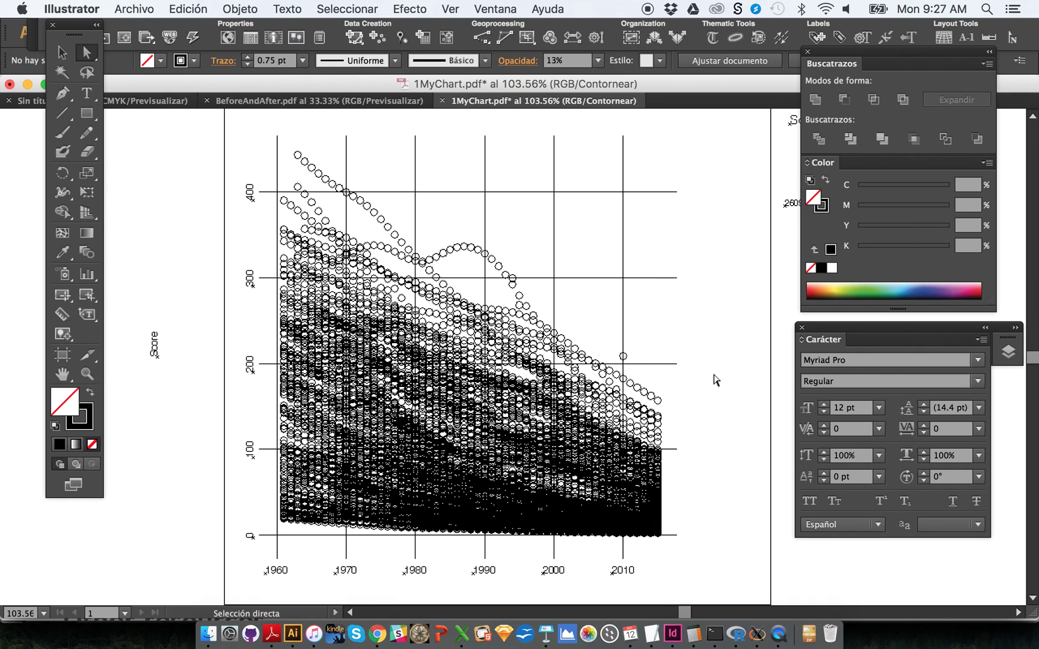
{"action": "key", "text": "super"}
{"action": "key", "text": "super+y"}
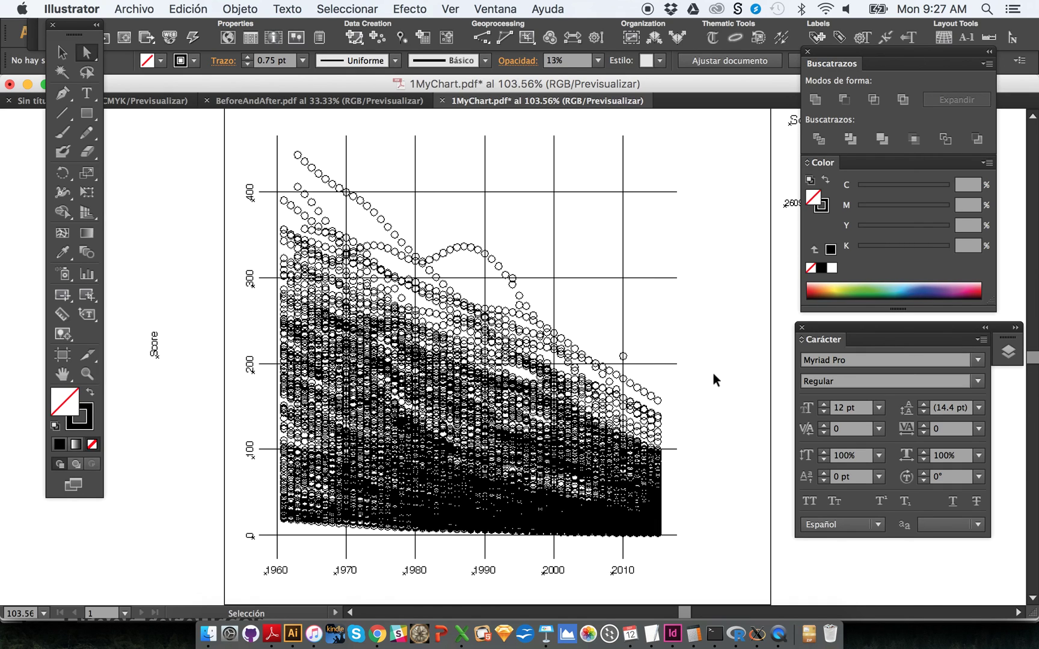